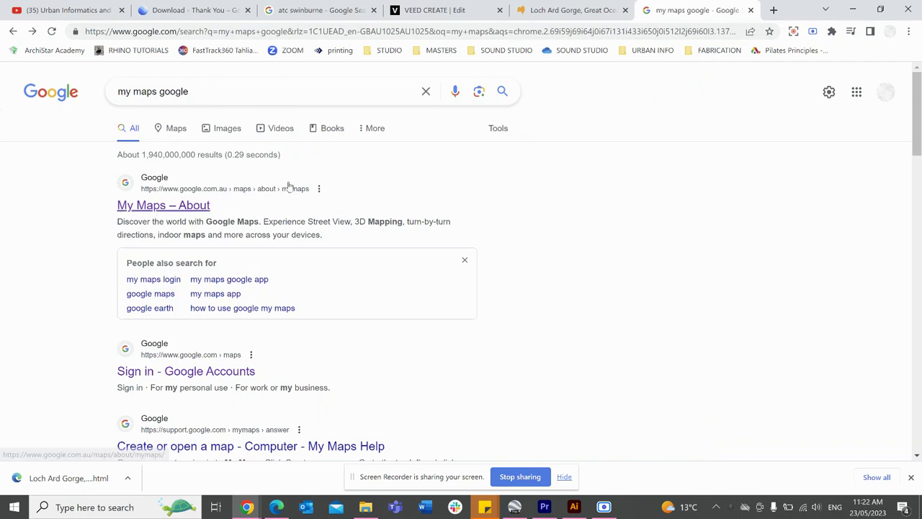
# Open the Google My Maps site from the search results and create a new map.
pyautogui.click(198, 206)
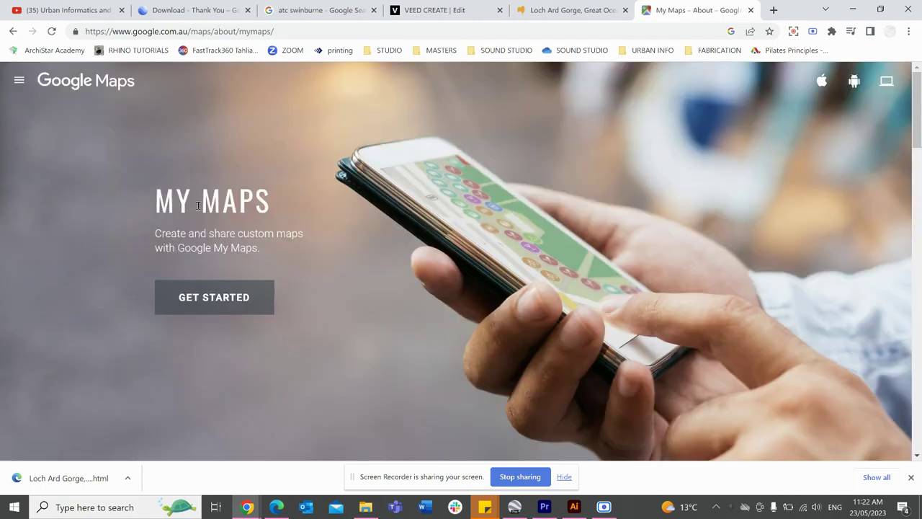
pyautogui.click(208, 300)
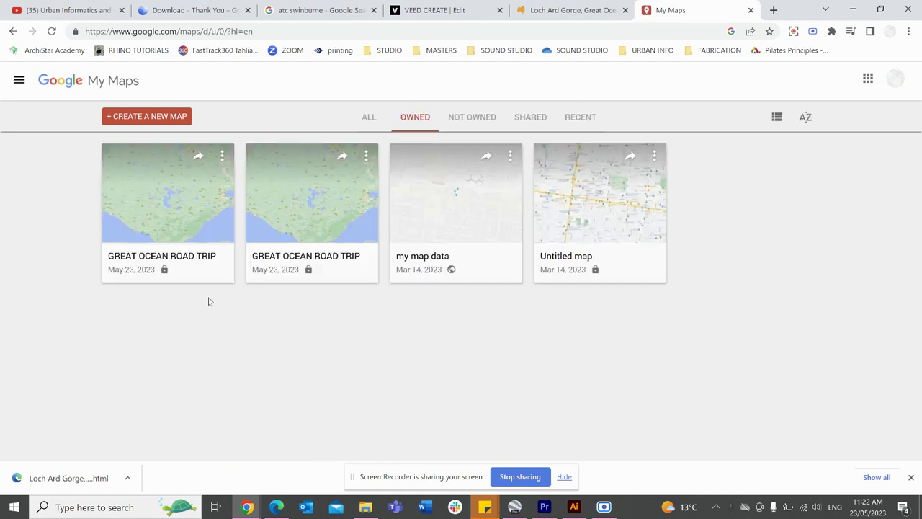
pyautogui.click(157, 120)
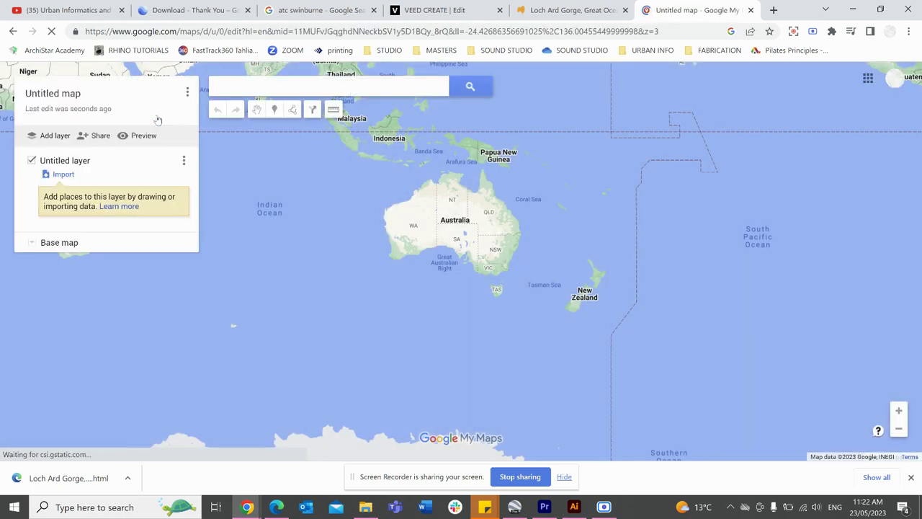
# Title the untitled map "GREAT OCEAN ROAD TRIP1" and save the title.
pyautogui.click(79, 96)
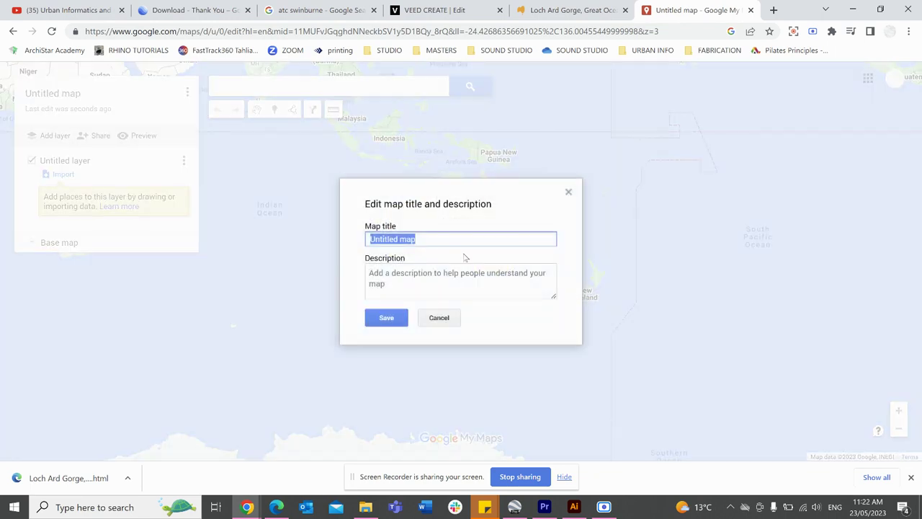
pyautogui.press('capslock')
pyautogui.write('GREAT OCEAN ROAD TRIP1')
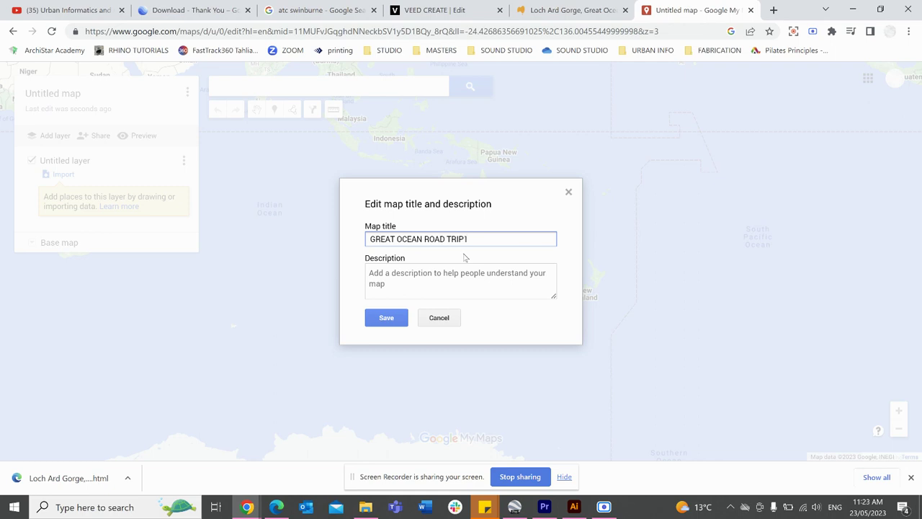
pyautogui.click(385, 322)
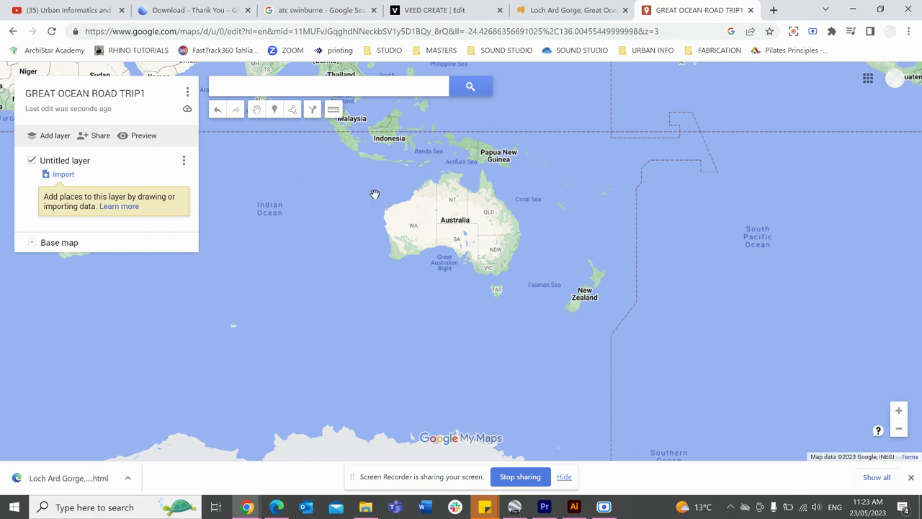
# Search for Ballarat VIC and add the place to the map's untitled layer.
pyautogui.click(293, 89)
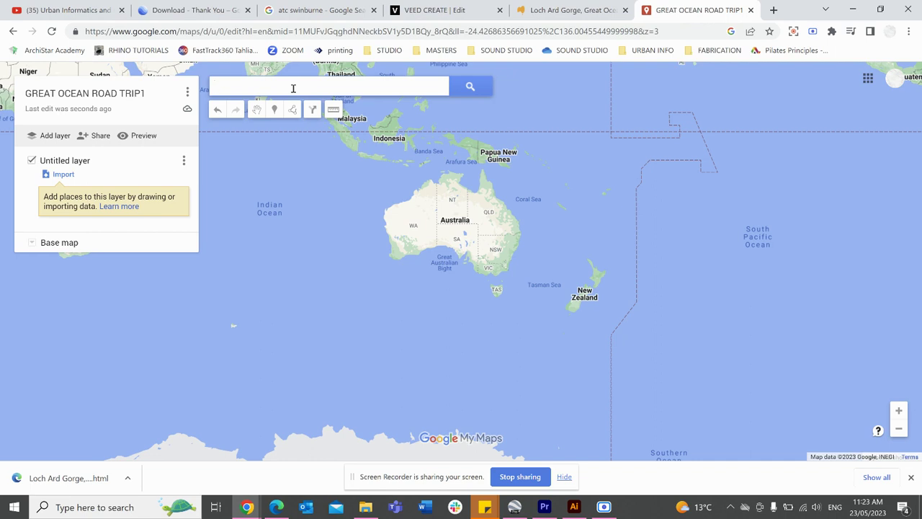
pyautogui.write('BALLA')
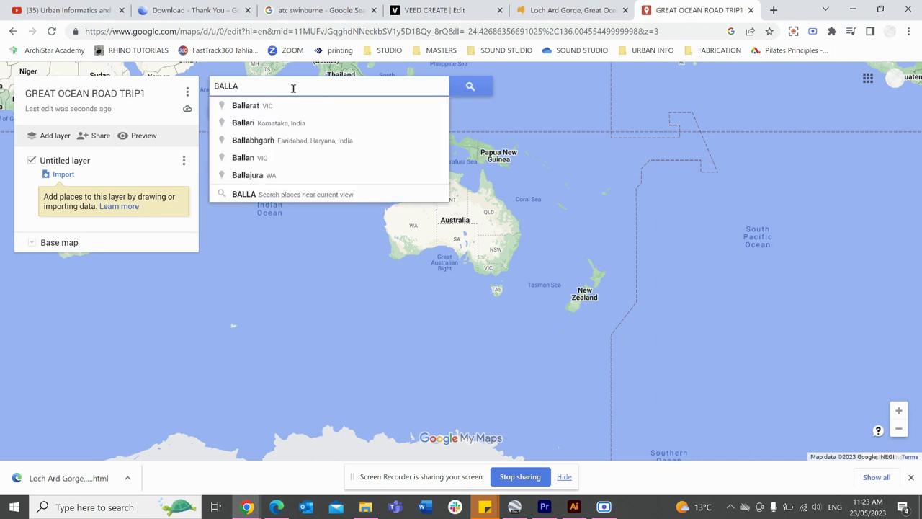
pyautogui.click(294, 107)
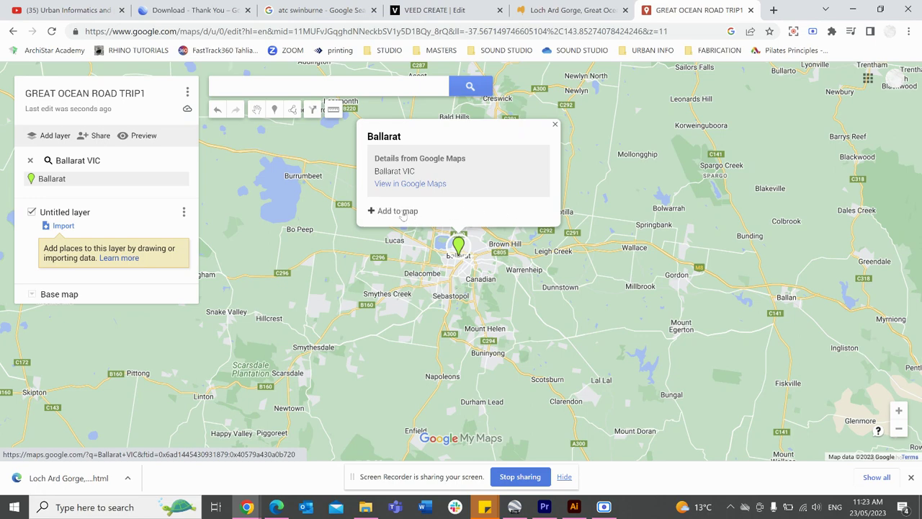
pyautogui.click(402, 211)
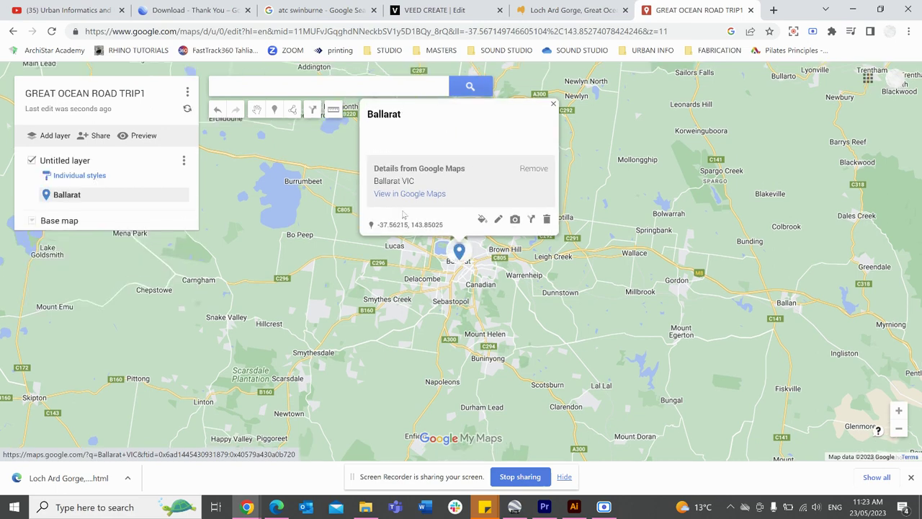
# Rename the Ballarat placemark "Ballarat Lunch", describe it as lunch with the named companion, and save.
pyautogui.click(498, 218)
pyautogui.click(424, 113)
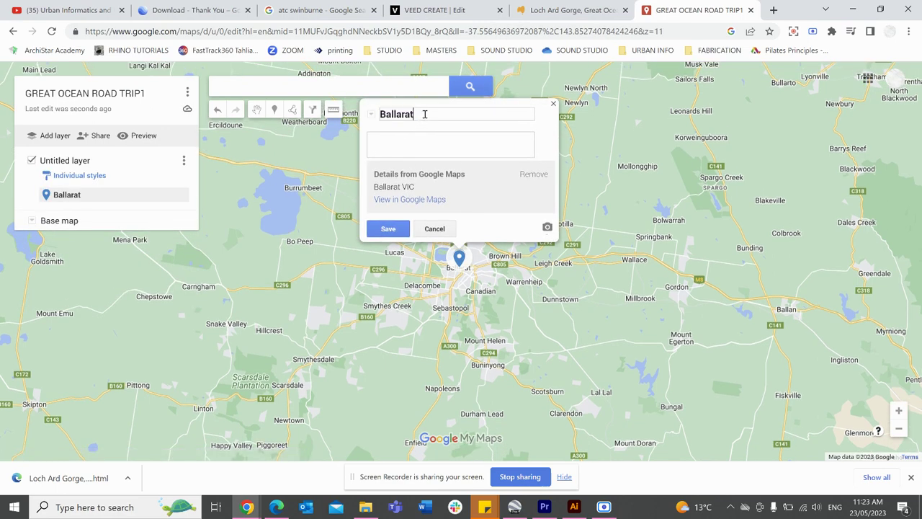
pyautogui.click(388, 144)
pyautogui.write('LUNCH')
pyautogui.press('capslock')
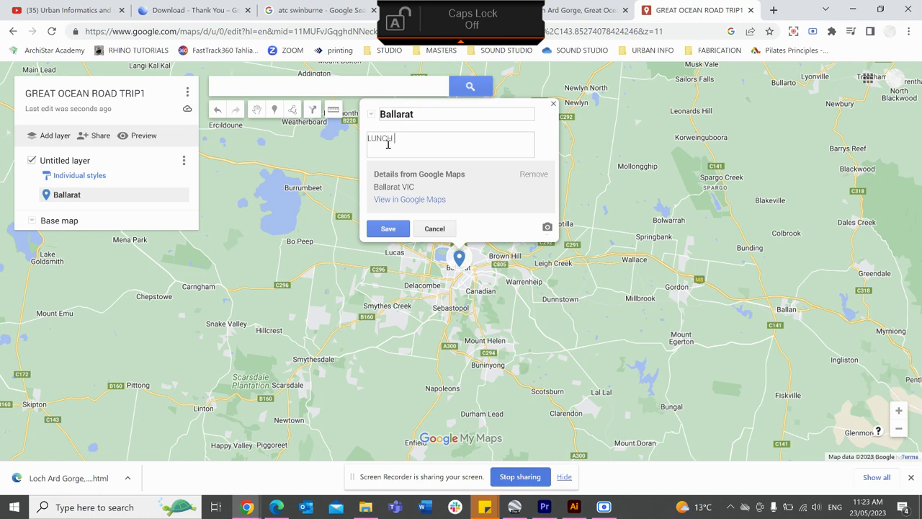
pyautogui.write('with Emily')
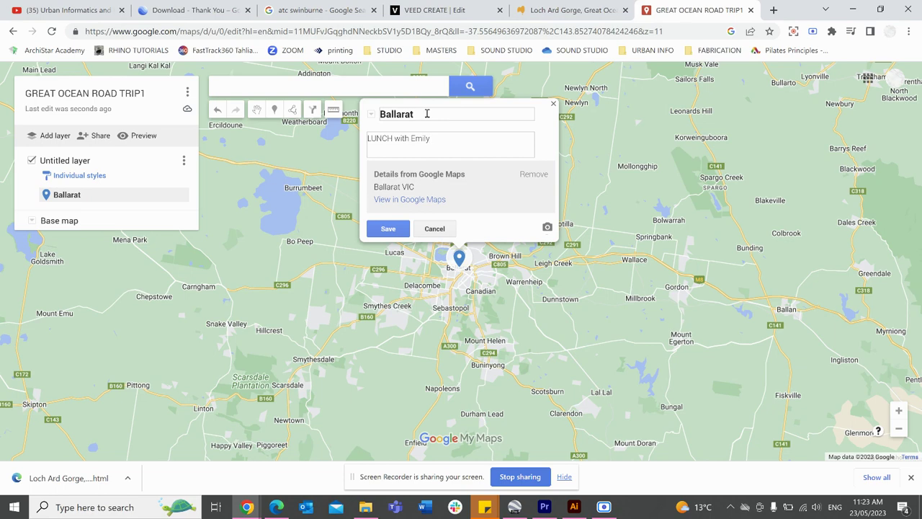
pyautogui.write('unch')
pyautogui.click(400, 236)
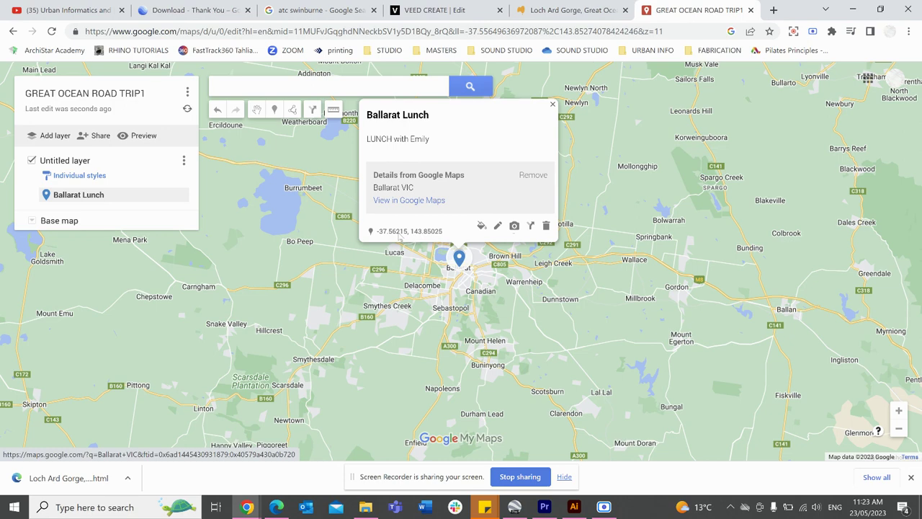
# Style the Ballarat Lunch marker with a dark red colour and the crossed-cutlery restaurant icon.
pyautogui.click(497, 227)
pyautogui.press('Escape')
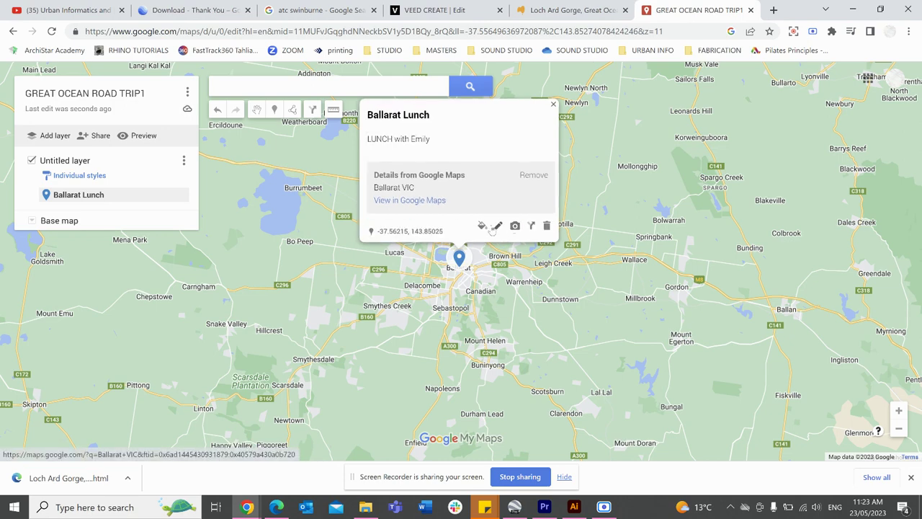
pyautogui.click(482, 227)
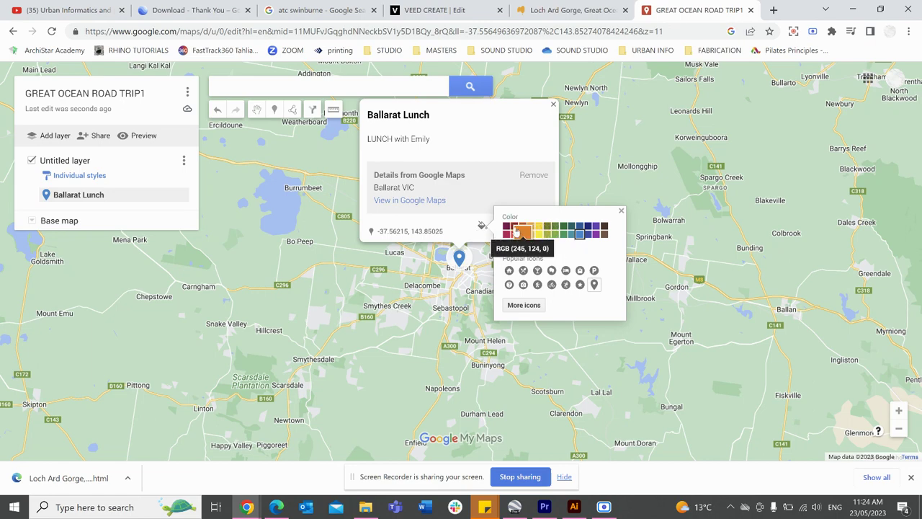
pyautogui.click(513, 226)
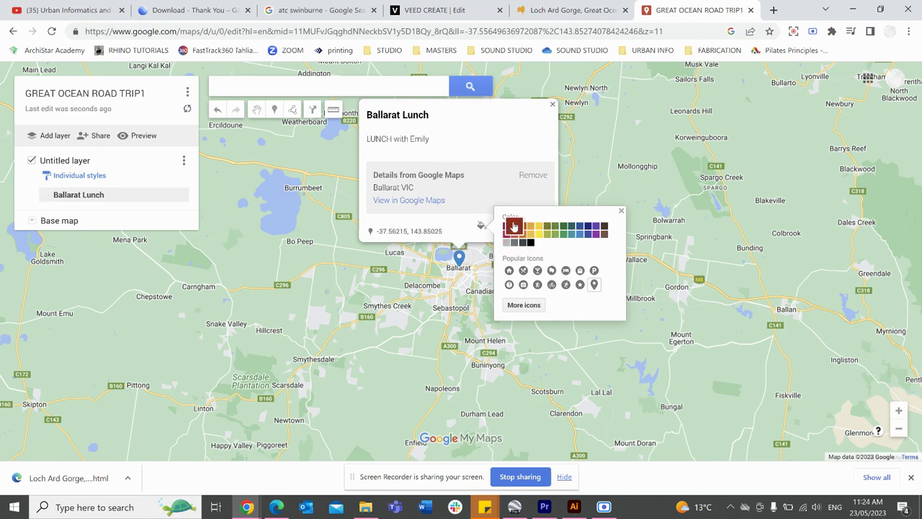
pyautogui.click(523, 270)
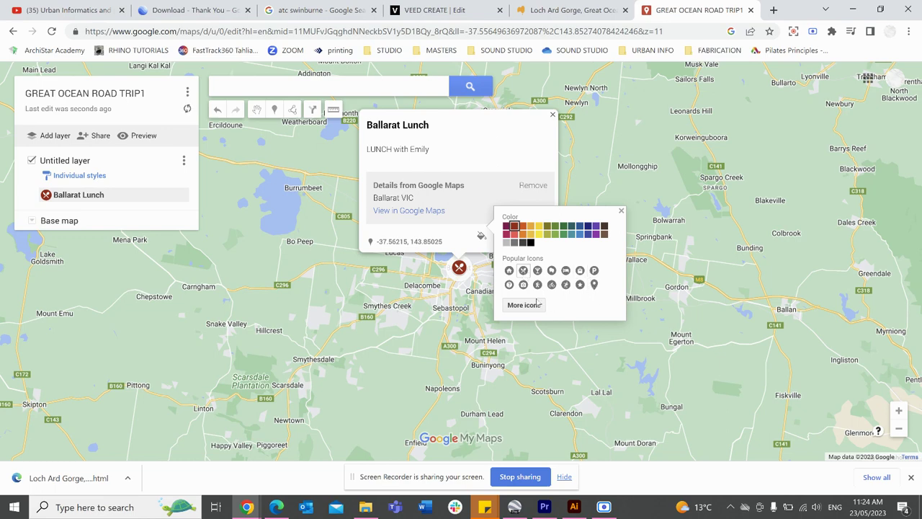
# Change the Ballarat Lunch marker to the burger icon from the Places section of the full icon set.
pyautogui.click(524, 305)
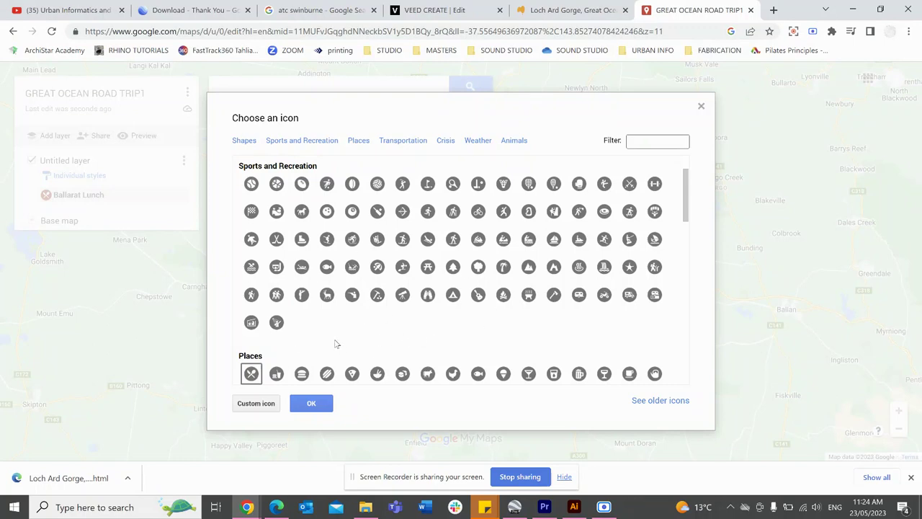
pyautogui.click(276, 375)
pyautogui.click(301, 376)
pyautogui.click(322, 403)
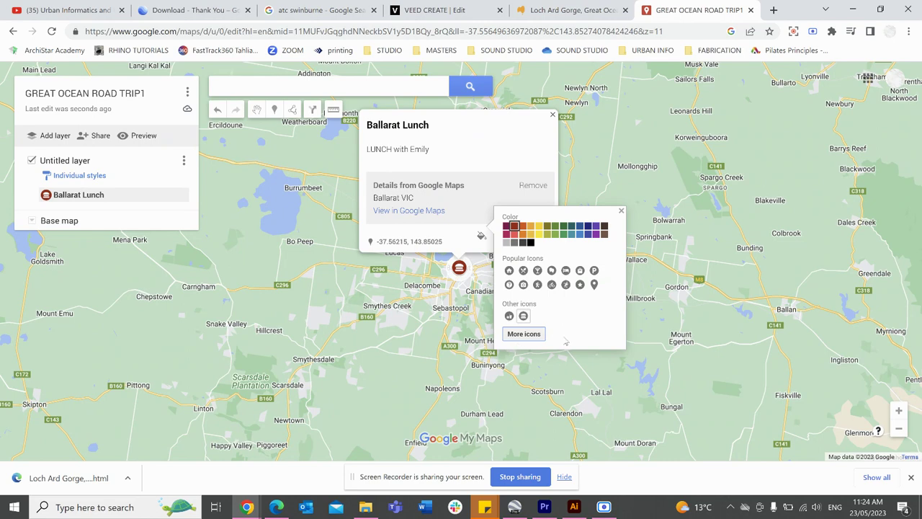
pyautogui.click(477, 276)
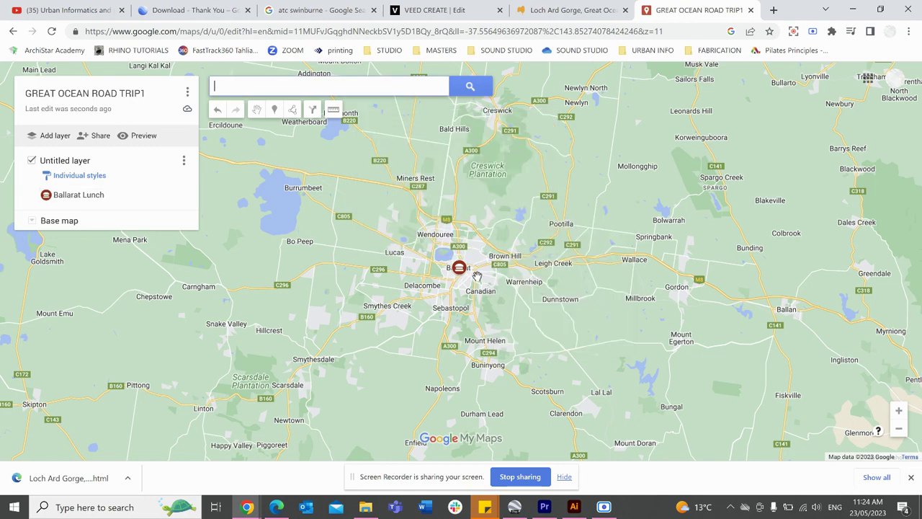
# Examine the coast around Port Campbell on the map, southwest of Ballarat.
pyautogui.scroll(-2, 477, 275)
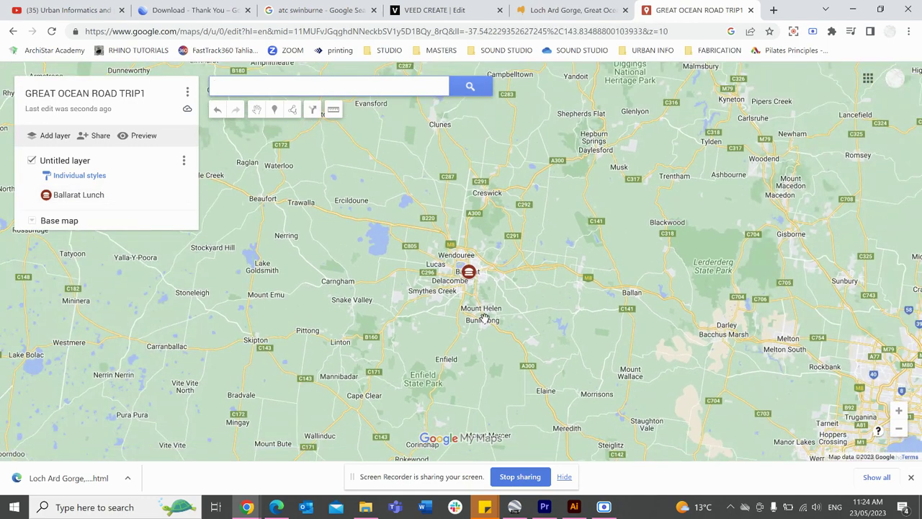
pyautogui.moveTo(460, 348); pyautogui.dragTo(552, 200)
pyautogui.scroll(-2, 552, 199)
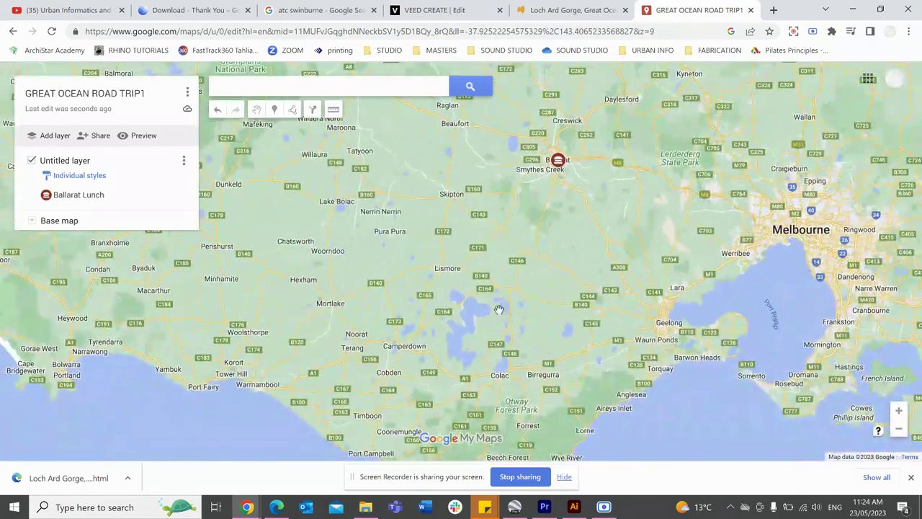
pyautogui.moveTo(477, 339); pyautogui.dragTo(525, 148)
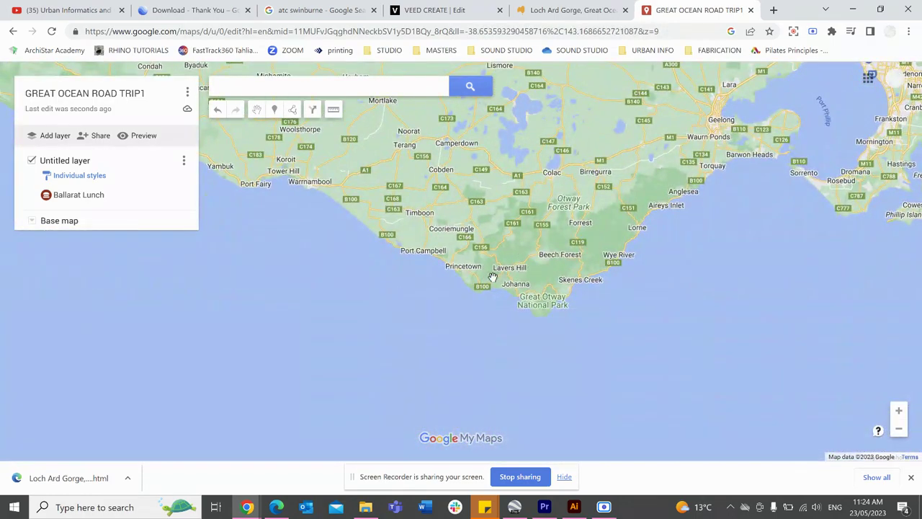
pyautogui.scroll(2, 434, 250)
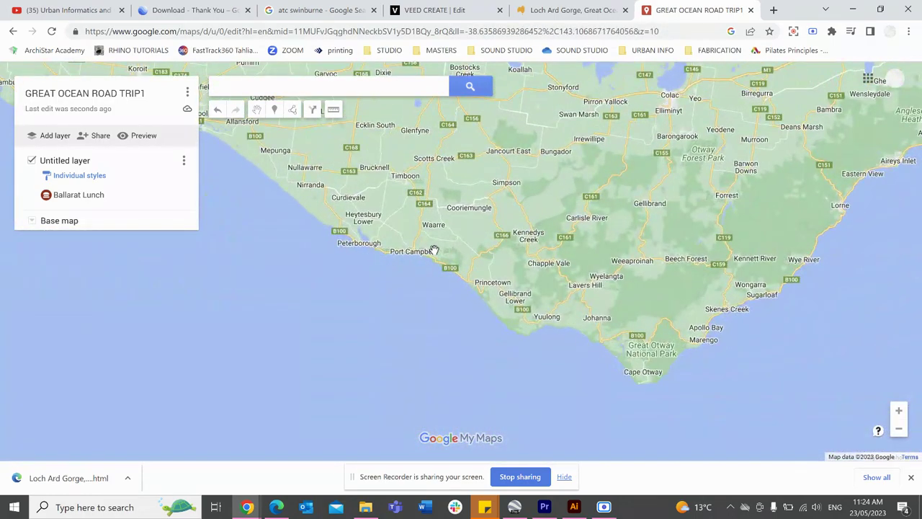
pyautogui.scroll(1, 435, 250)
pyautogui.scroll(1, 396, 251)
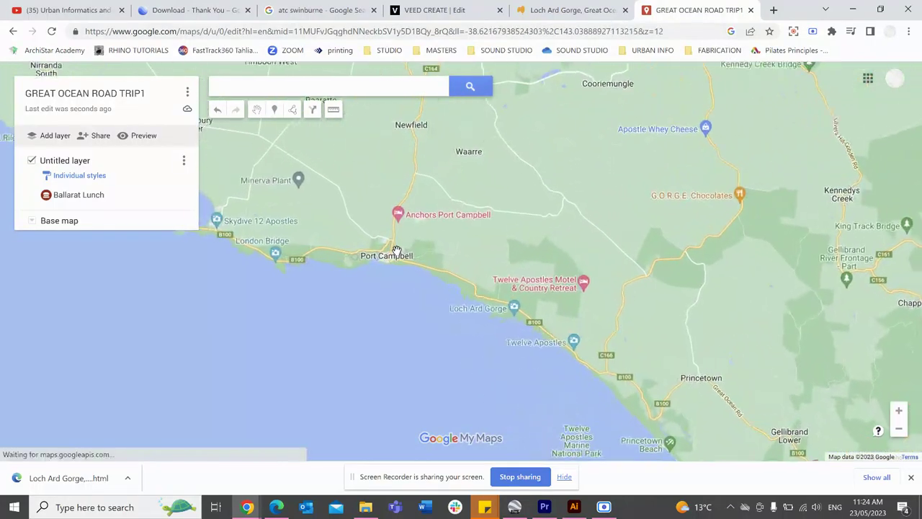
pyautogui.scroll(2, 396, 251)
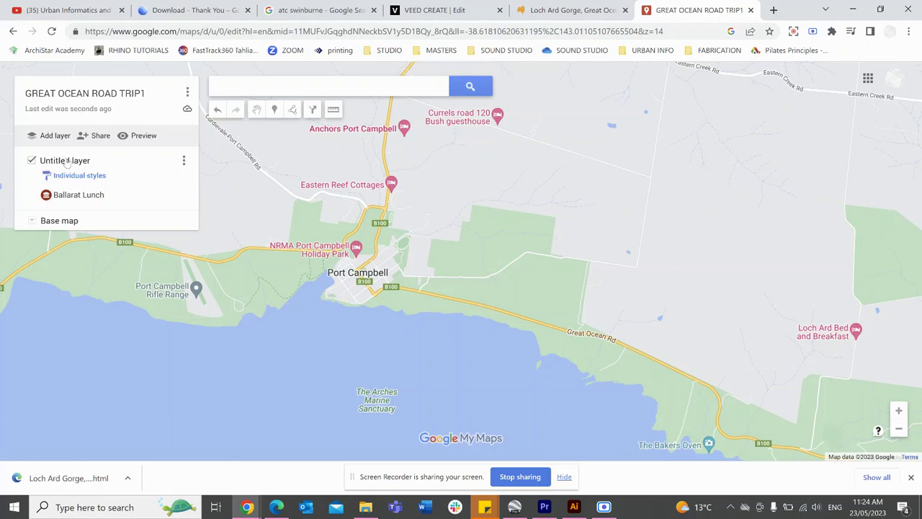
# Rename the untitled layer "DAY 1" and save the layer name.
pyautogui.click(183, 161)
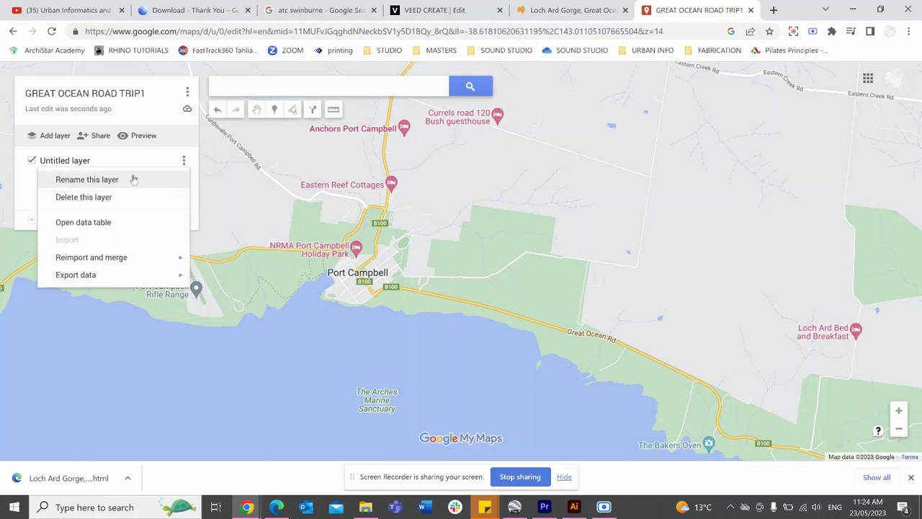
pyautogui.click(86, 179)
pyautogui.press('capslock')
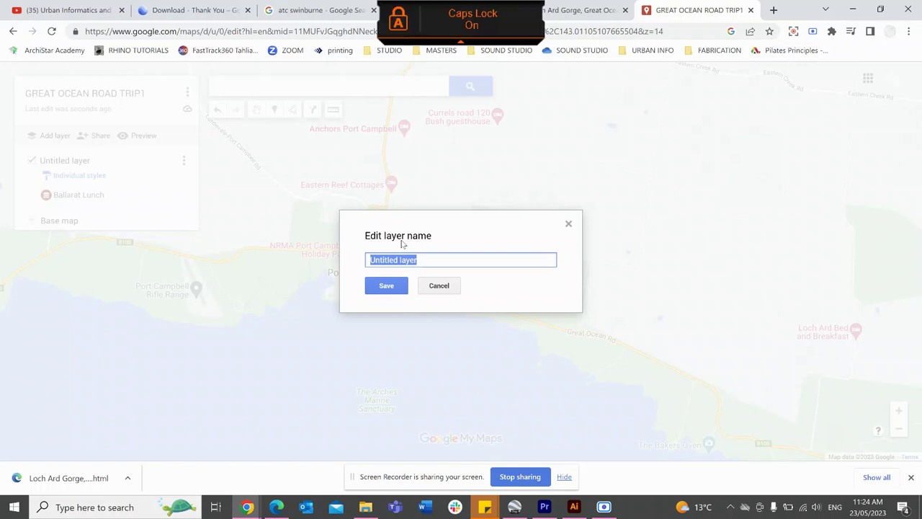
pyautogui.write('DAY 1')
pyautogui.click(390, 286)
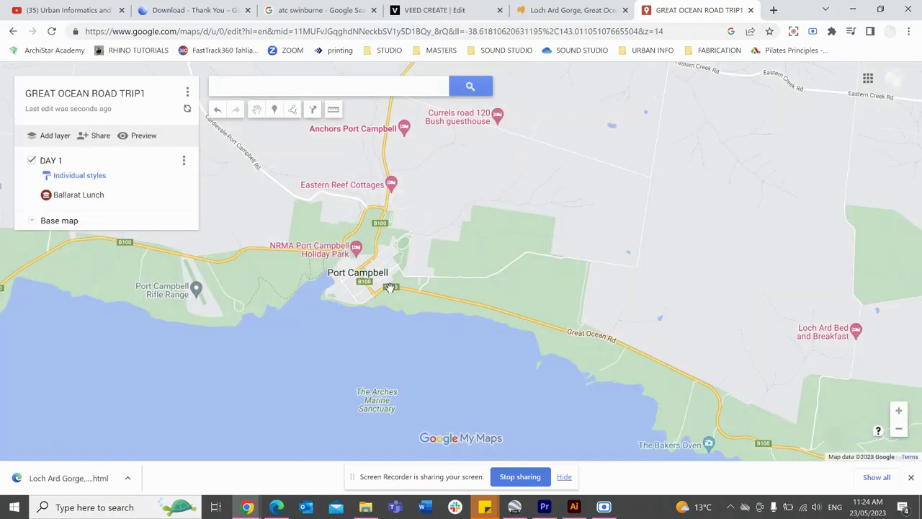
# Locate the Ballarat Lunch stop and examine the coast south of it from Portland to Cape Otway.
pyautogui.click(139, 200)
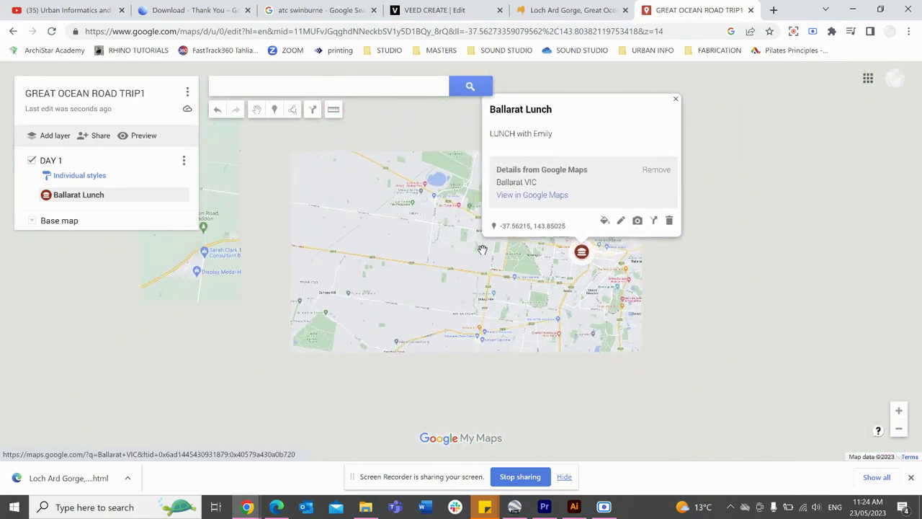
pyautogui.scroll(-5, 482, 249)
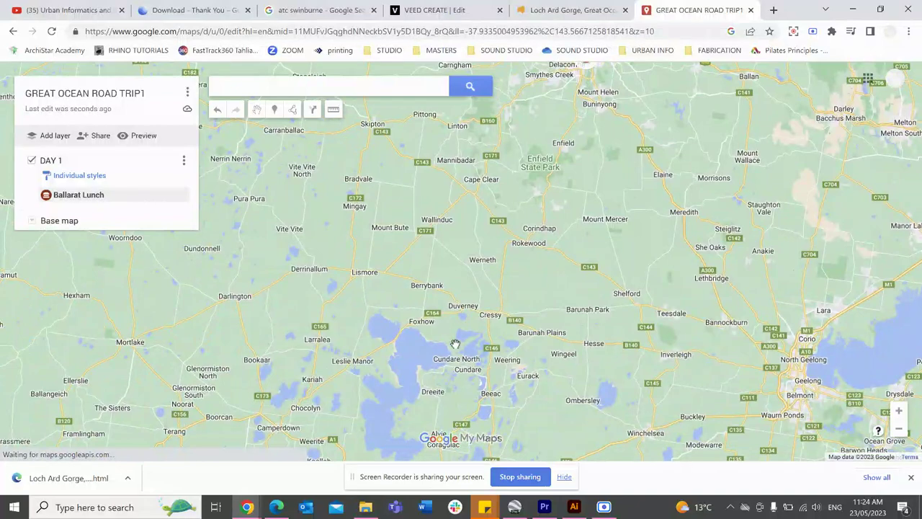
pyautogui.moveTo(458, 338); pyautogui.dragTo(472, 231)
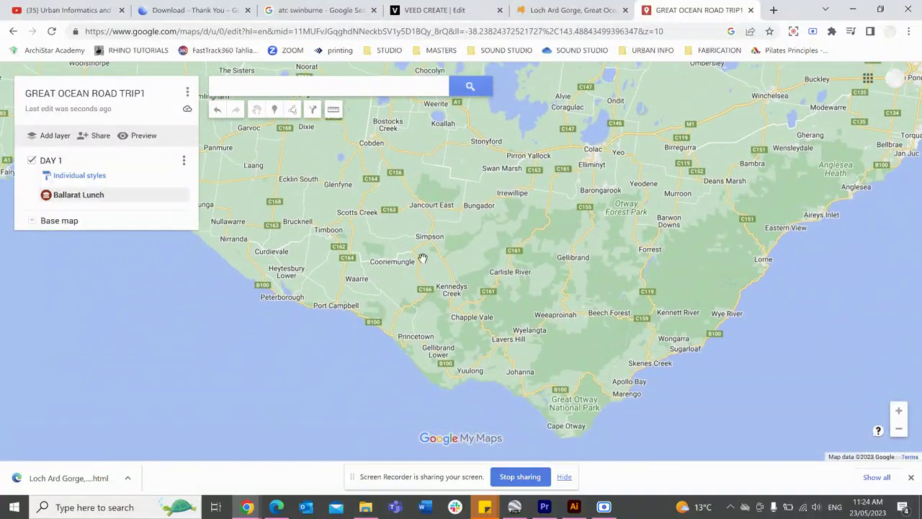
pyautogui.moveTo(370, 305); pyautogui.dragTo(632, 357)
pyautogui.moveTo(425, 245); pyautogui.dragTo(547, 315)
pyautogui.scroll(-1, 548, 316)
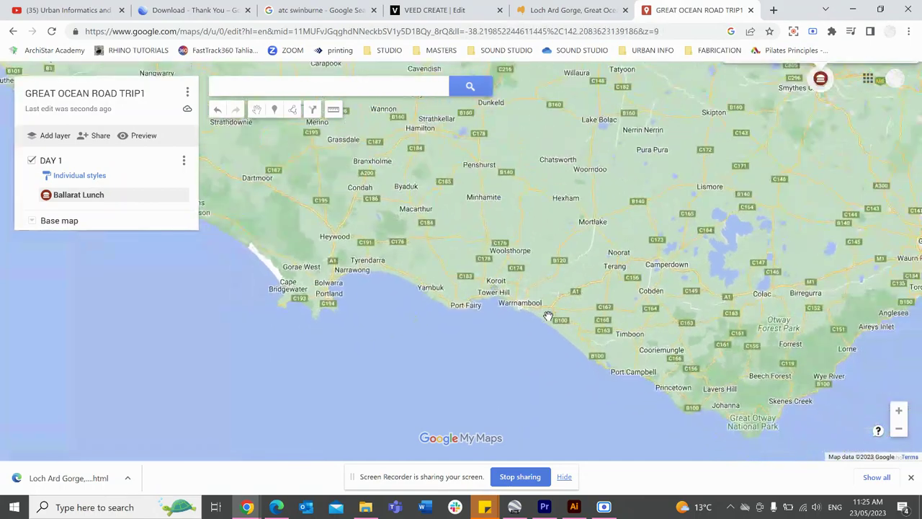
pyautogui.scroll(1, 637, 366)
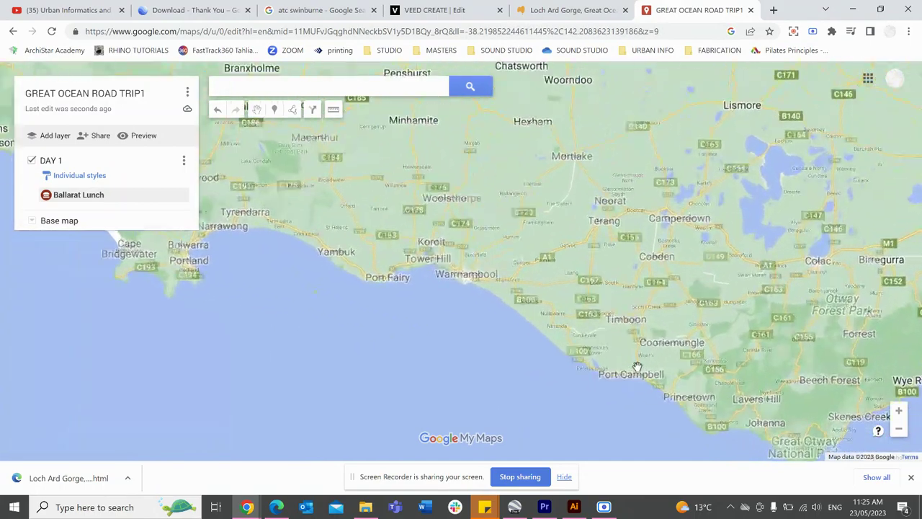
# Find the Southern Ocean Motor Inn by Port Campbell Bay and add it to the DAY 1 layer.
pyautogui.scroll(1, 637, 366)
pyautogui.moveTo(629, 386); pyautogui.dragTo(592, 351)
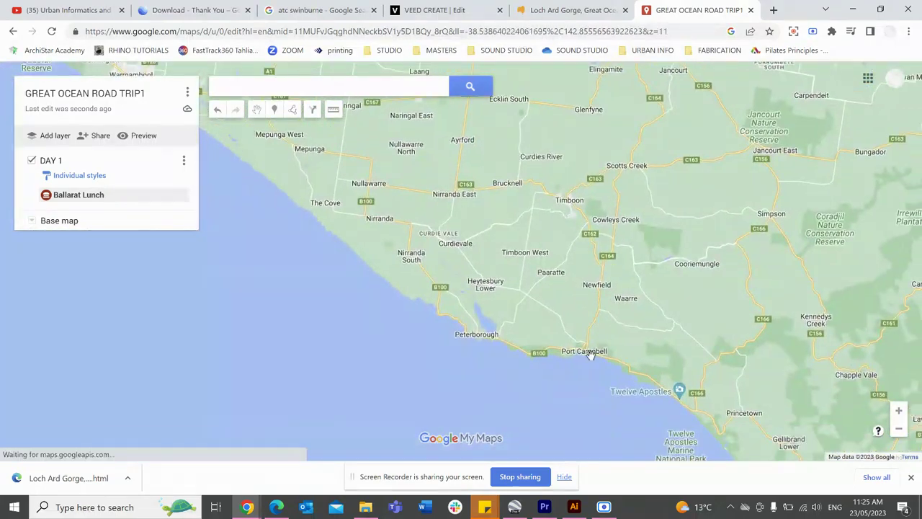
pyautogui.scroll(2, 592, 352)
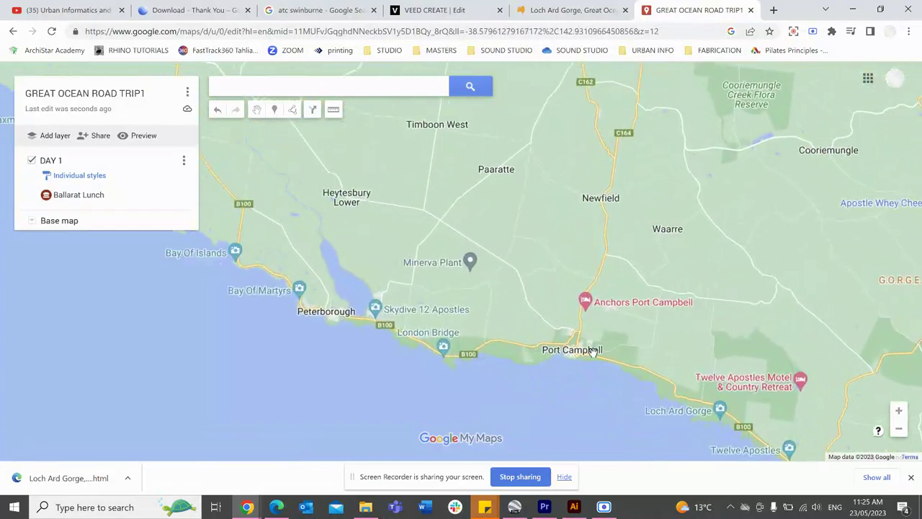
pyautogui.scroll(3, 592, 351)
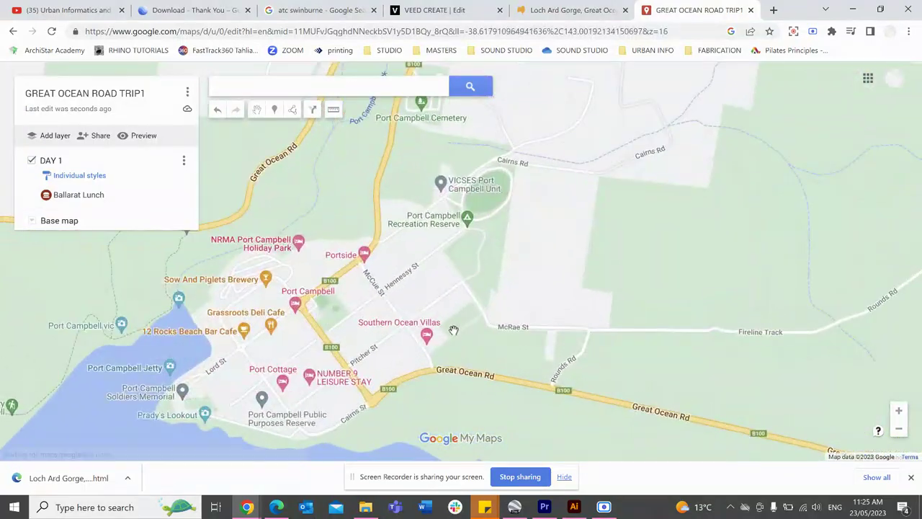
pyautogui.moveTo(521, 242); pyautogui.dragTo(572, 212)
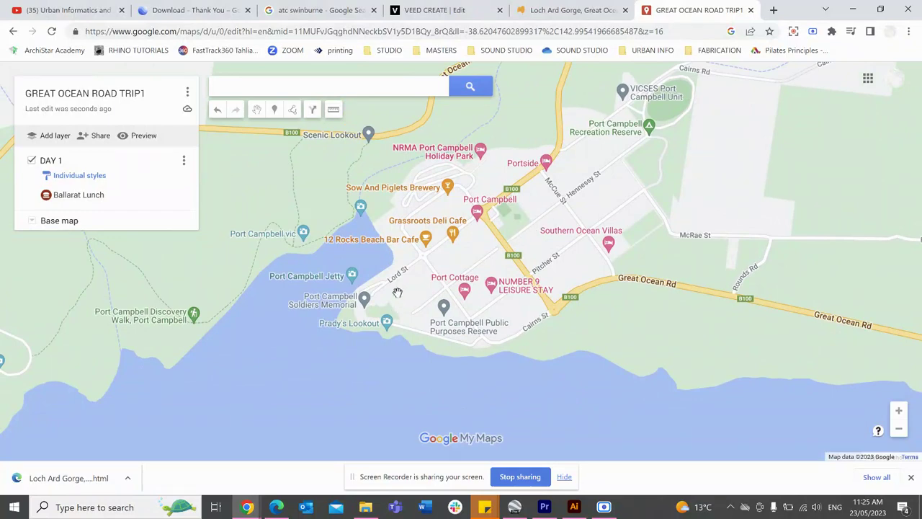
pyautogui.scroll(1, 397, 292)
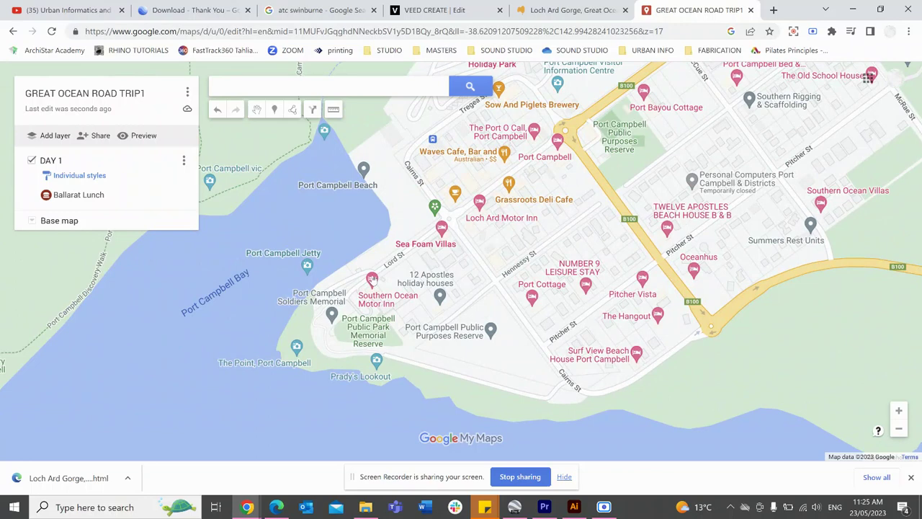
pyautogui.click(371, 279)
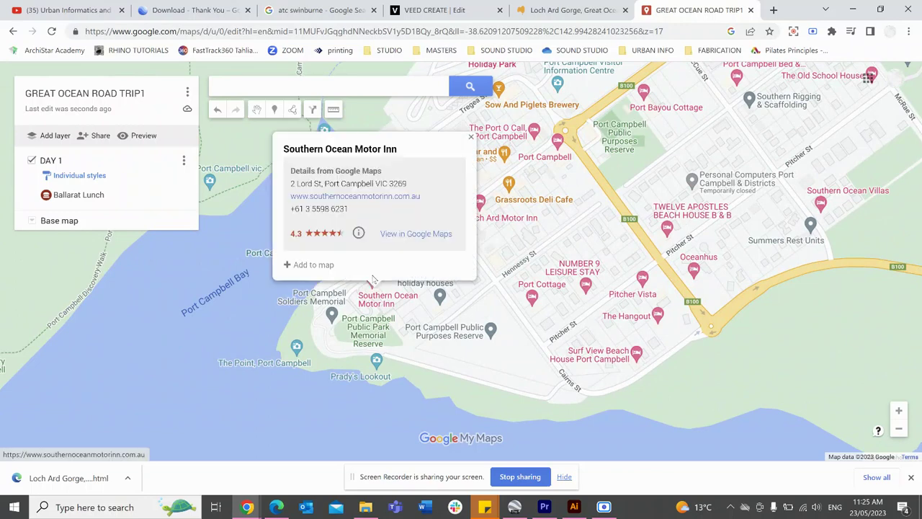
pyautogui.click(321, 265)
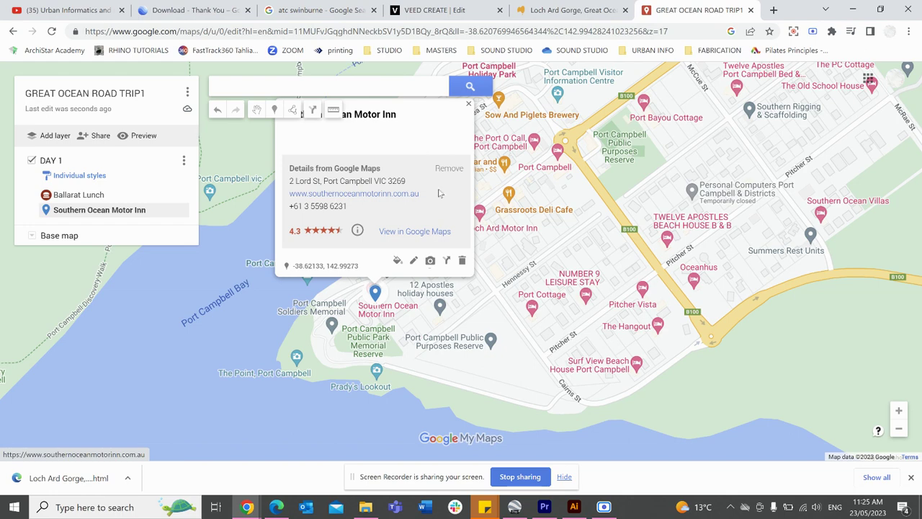
# Give the Southern Ocean Motor Inn stop the description "Check in at 2pm - Check out 10 am" and save it.
pyautogui.click(416, 260)
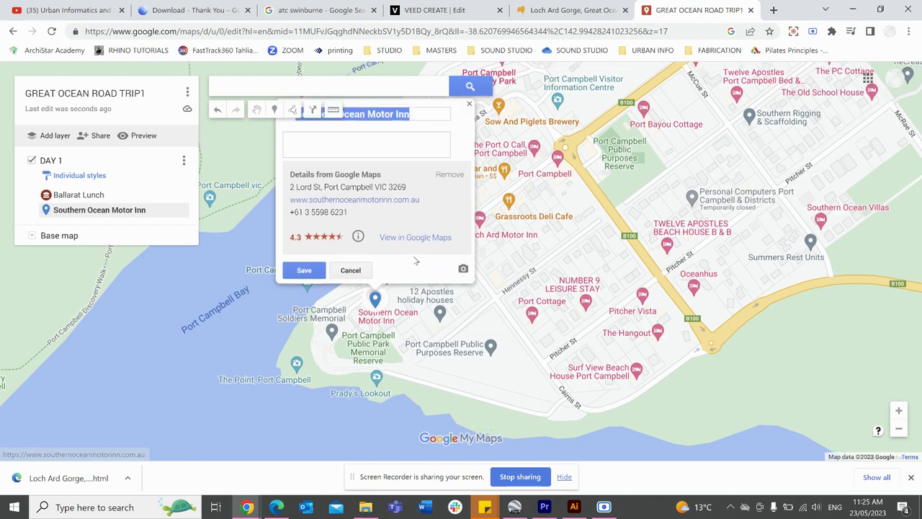
pyautogui.click(331, 137)
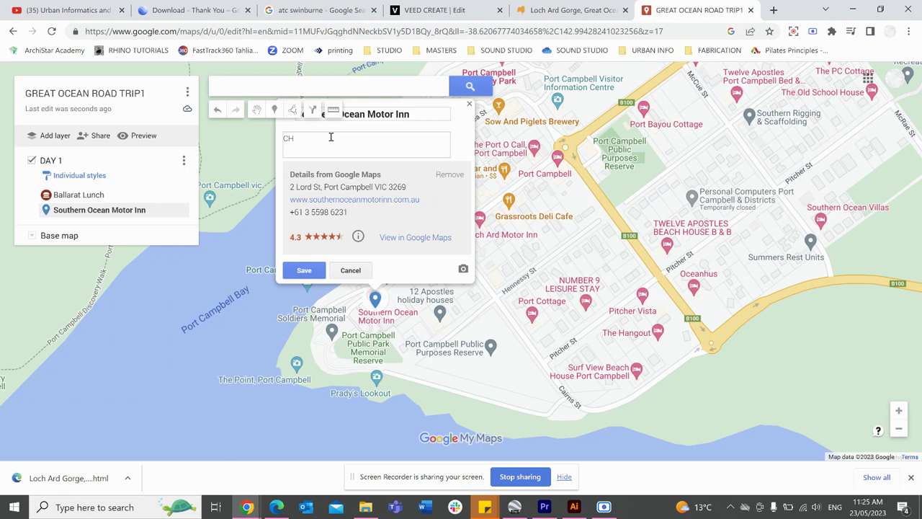
pyautogui.press('capslock')
pyautogui.write('Che')
pyautogui.write('at 2pm - Checke')
pyautogui.press('BackSpace')
pyautogui.write('out 10 am')
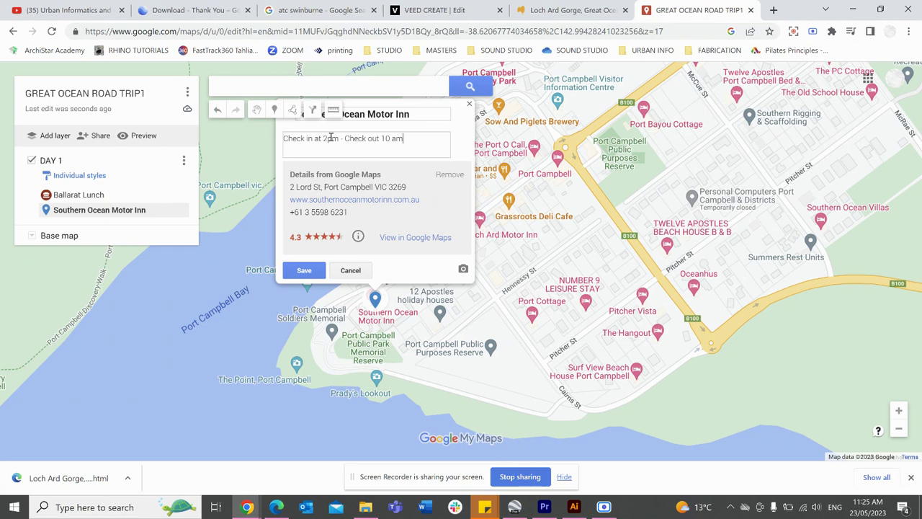
pyautogui.click(304, 270)
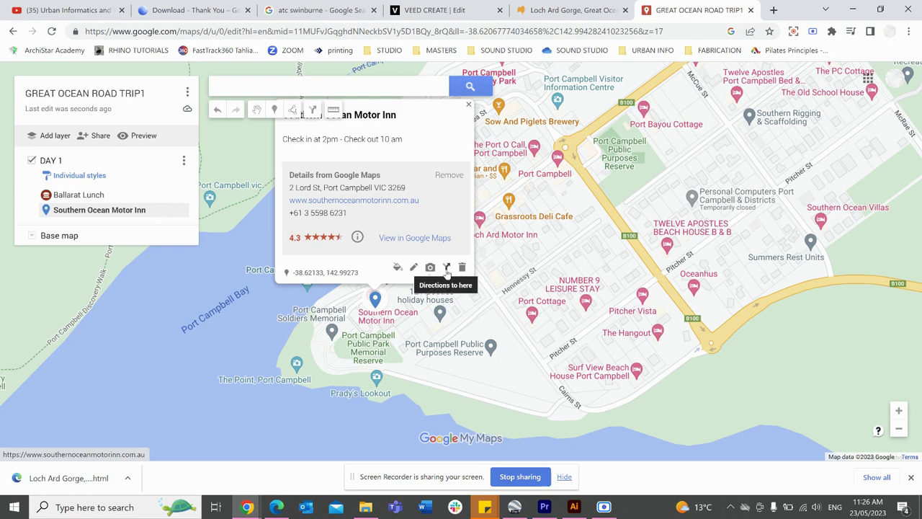
pyautogui.click(469, 310)
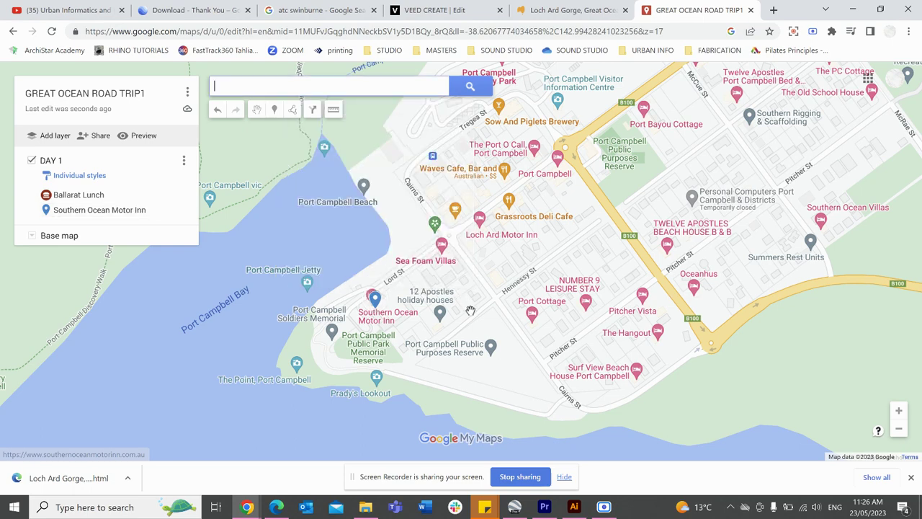
# Find the REAL Pizza Pasta Salads restaurant in Port Campbell and open its website from the place details.
pyautogui.moveTo(517, 270); pyautogui.dragTo(487, 277)
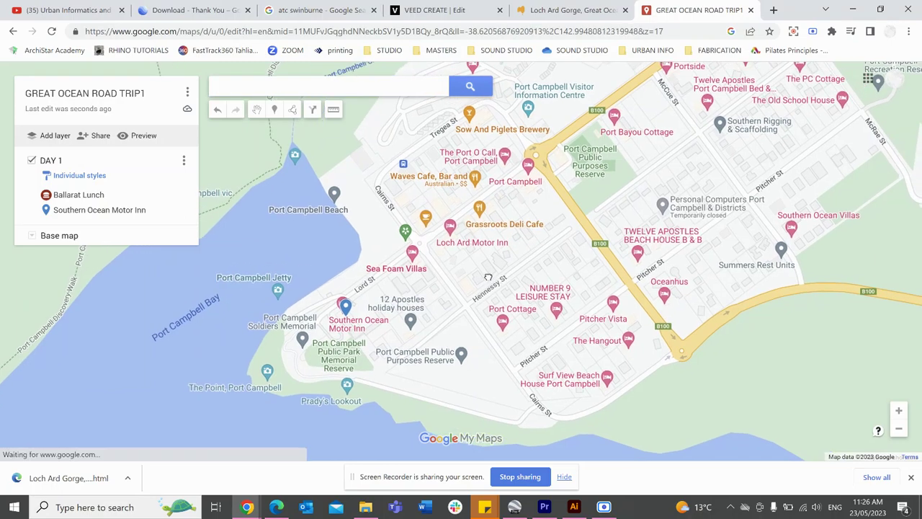
pyautogui.scroll(2, 488, 276)
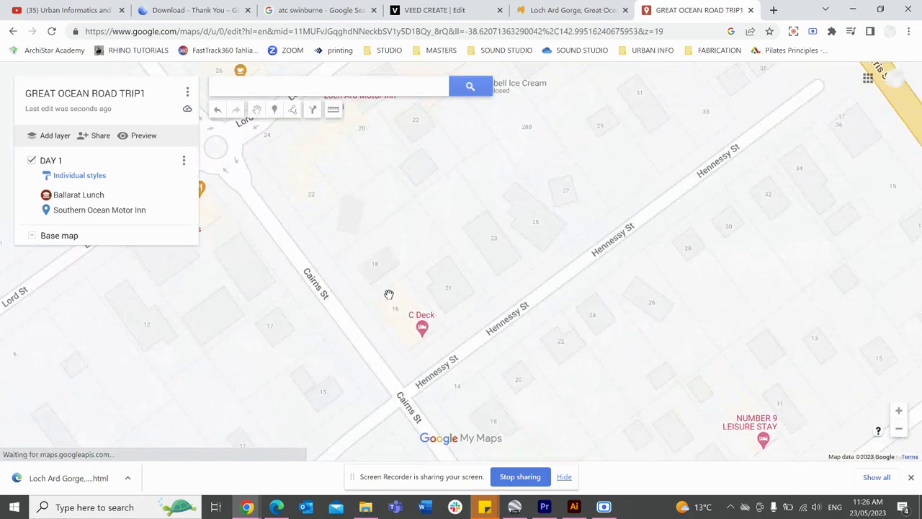
pyautogui.scroll(-2, 389, 294)
pyautogui.scroll(1, 336, 284)
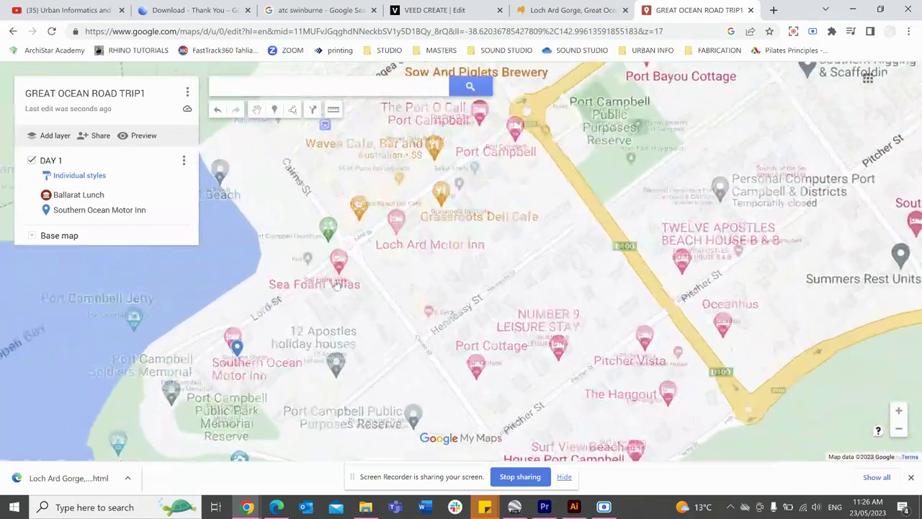
pyautogui.moveTo(437, 245); pyautogui.dragTo(420, 313)
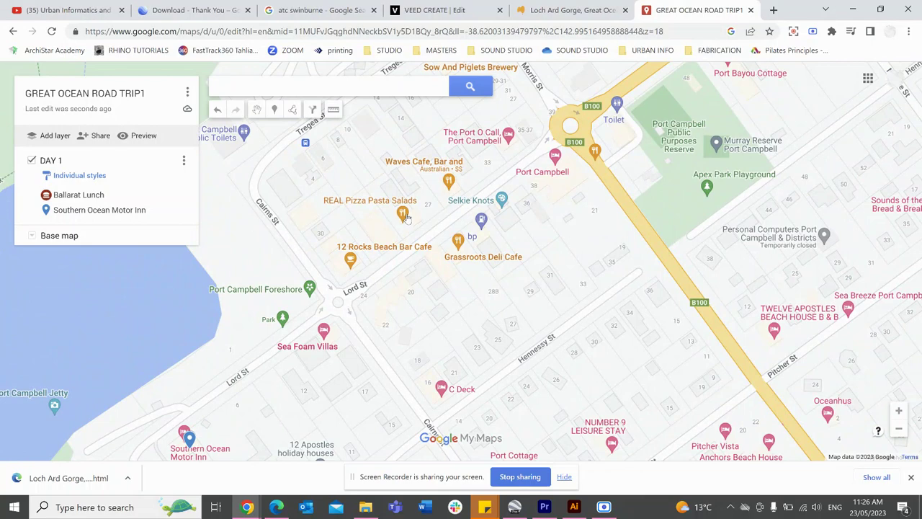
pyautogui.click(403, 215)
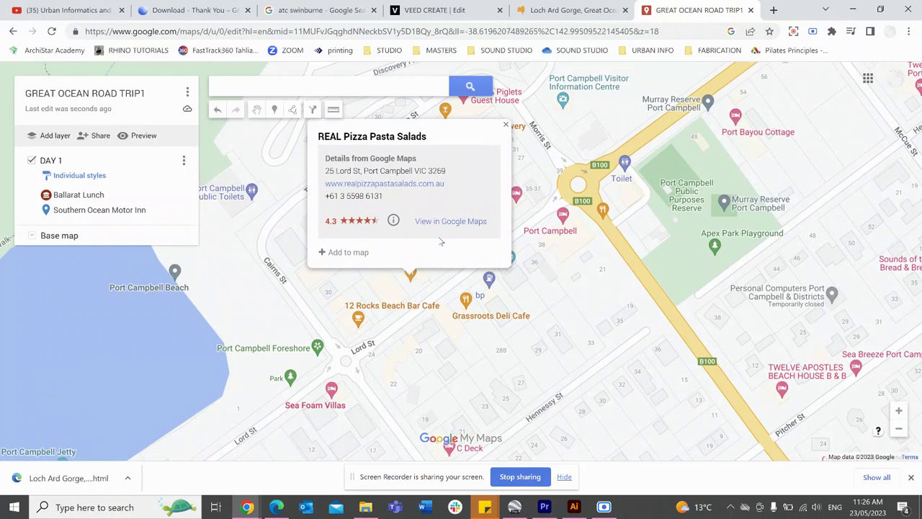
pyautogui.middleClick(392, 185)
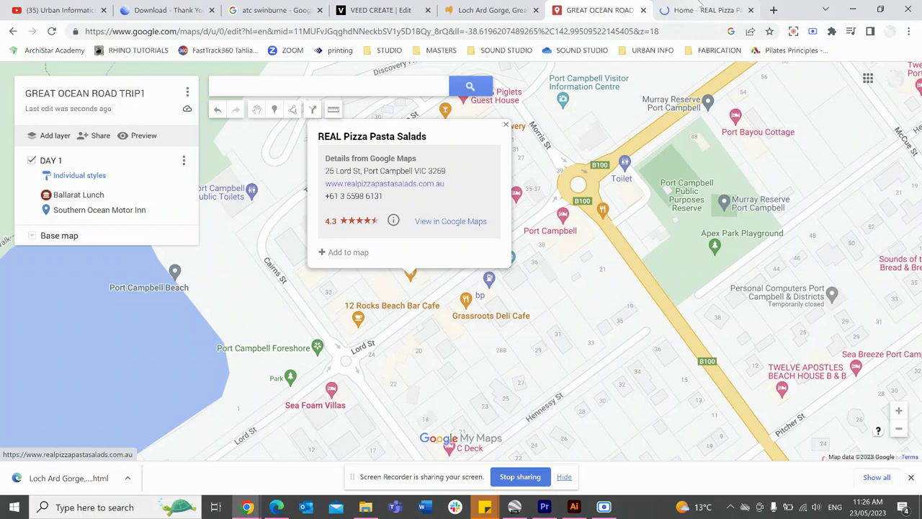
pyautogui.click(710, 10)
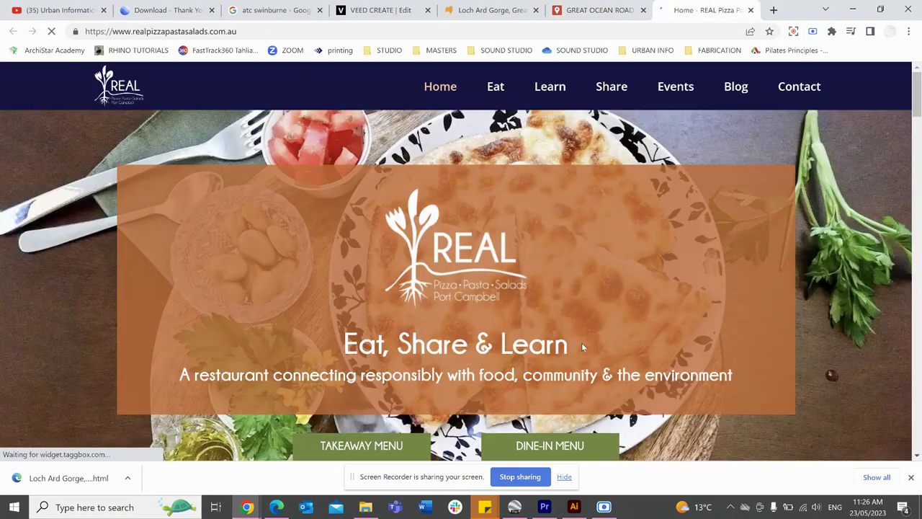
# Look through the home page of the REAL Pizza Pasta Salads website.
pyautogui.scroll(-3, 583, 343)
pyautogui.scroll(-4, 583, 348)
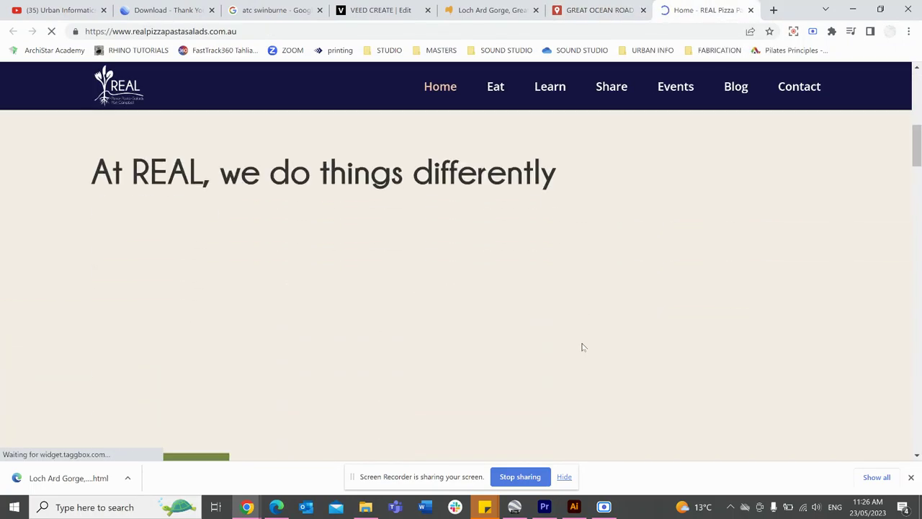
pyautogui.scroll(-5, 583, 347)
pyautogui.scroll(2, 583, 348)
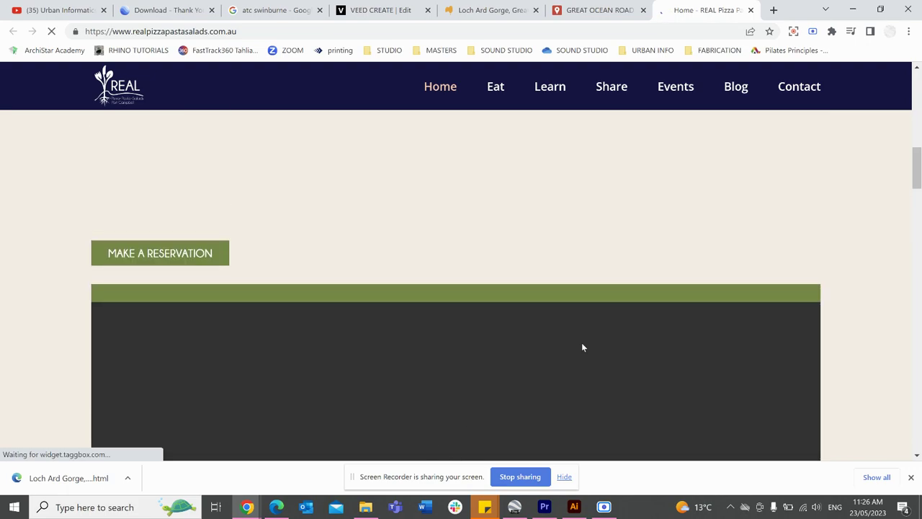
pyautogui.scroll(7, 583, 348)
pyautogui.scroll(3, 583, 347)
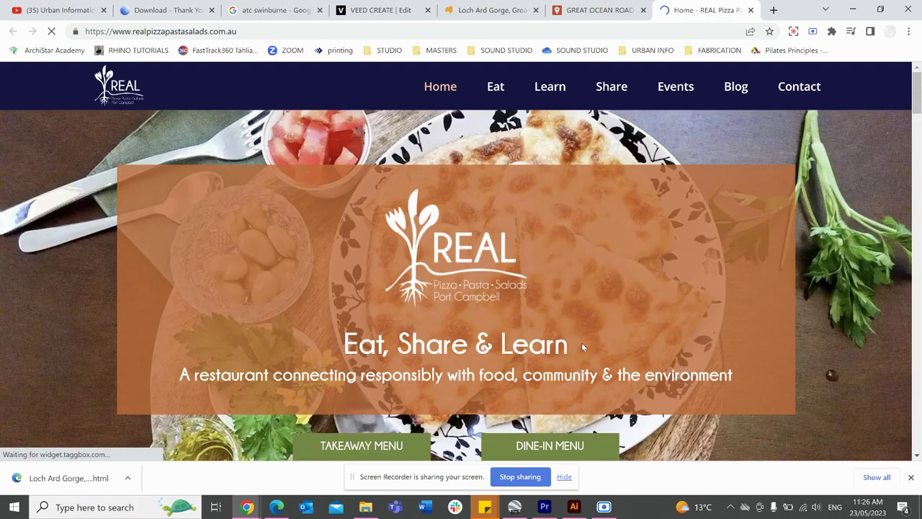
pyautogui.scroll(-3, 581, 342)
pyautogui.scroll(-3, 329, 253)
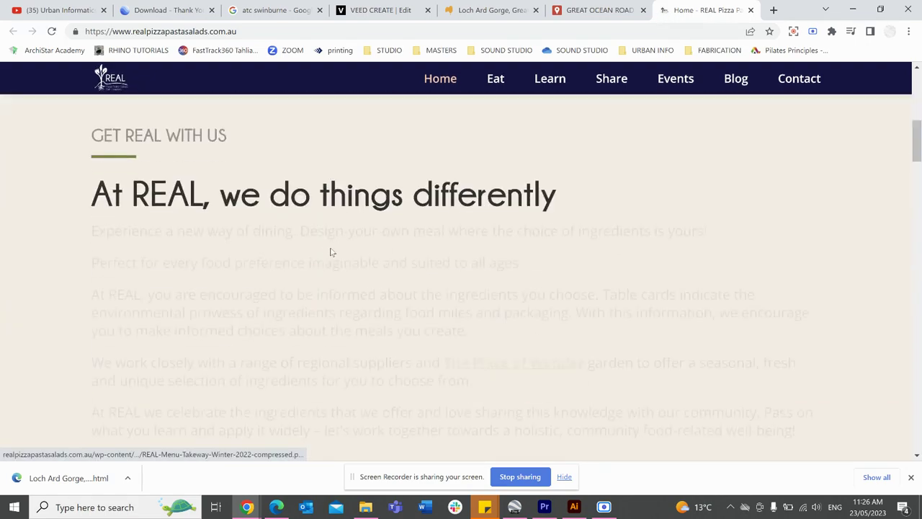
# Read the restaurant's takeaway menu, then close the menu and the website to return to the trip map.
pyautogui.scroll(3, 329, 253)
pyautogui.click(331, 252)
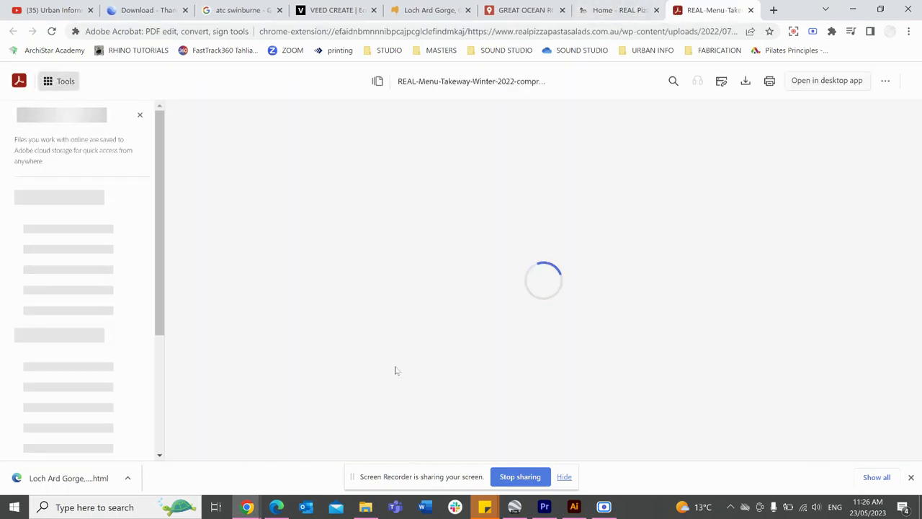
pyautogui.scroll(-3, 371, 267)
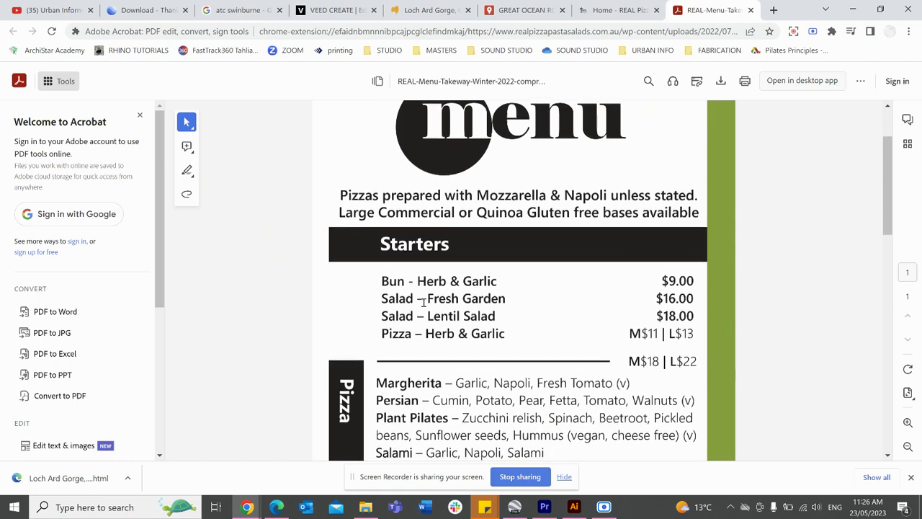
pyautogui.scroll(-4, 424, 302)
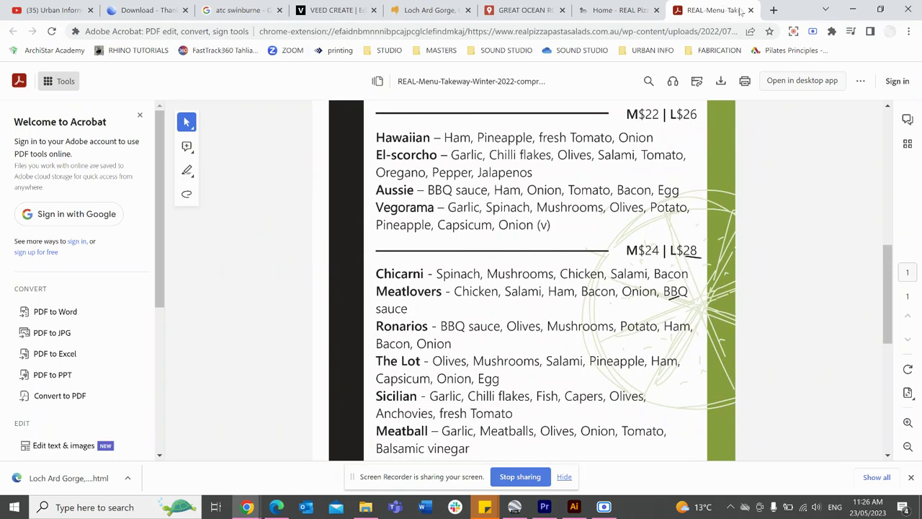
pyautogui.click(750, 10)
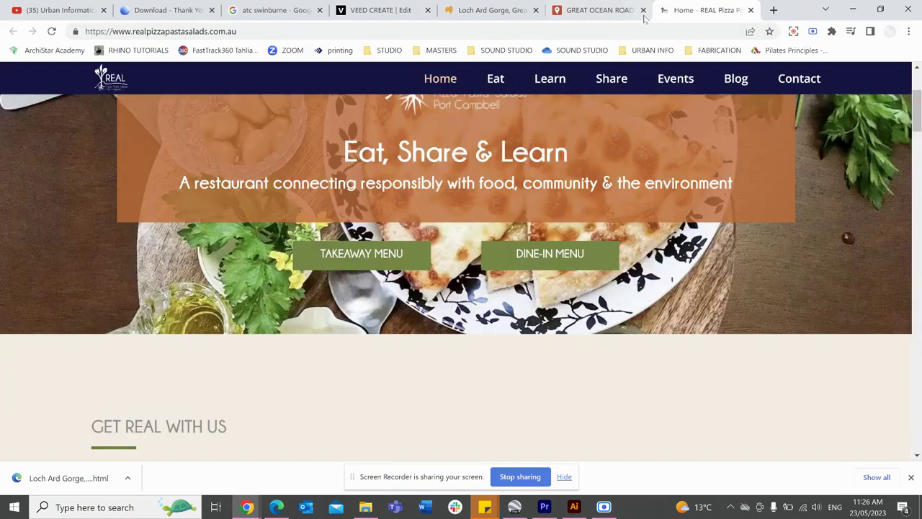
pyautogui.click(750, 10)
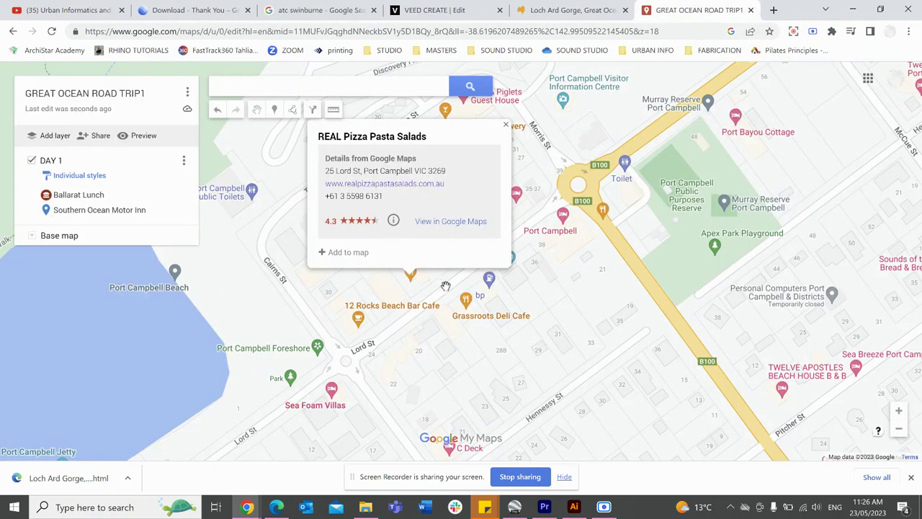
# Add REAL Pizza Pasta Salads to the DAY 1 layer and style its marker dark red, RGB (165, 39, 20), with the crossed-cutlery restaurant icon.
pyautogui.click(374, 255)
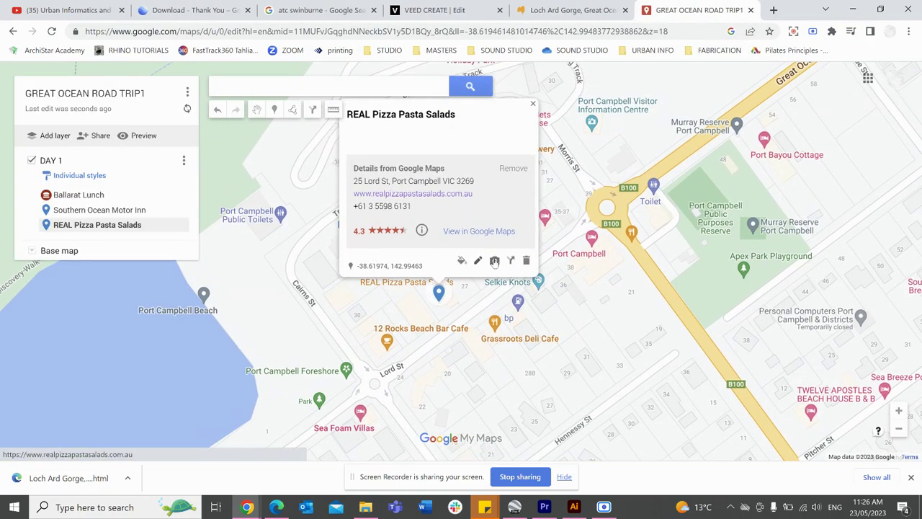
pyautogui.click(462, 261)
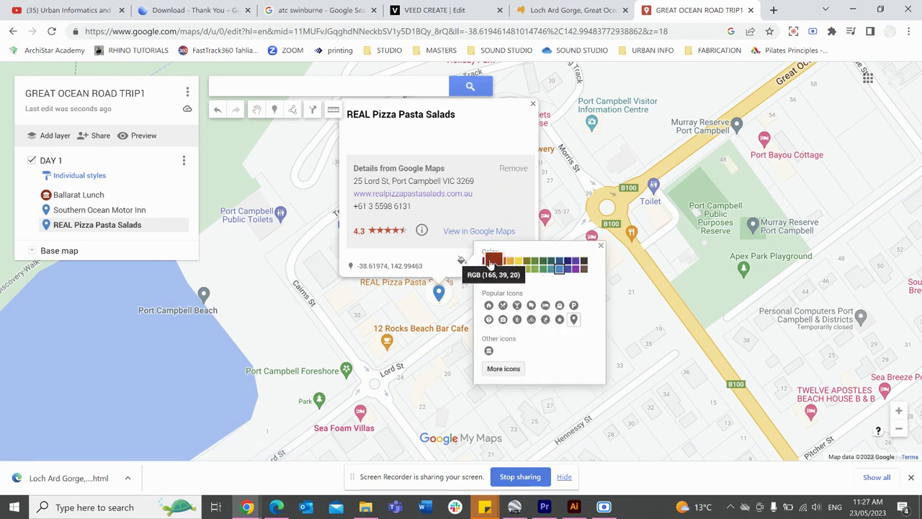
pyautogui.click(494, 262)
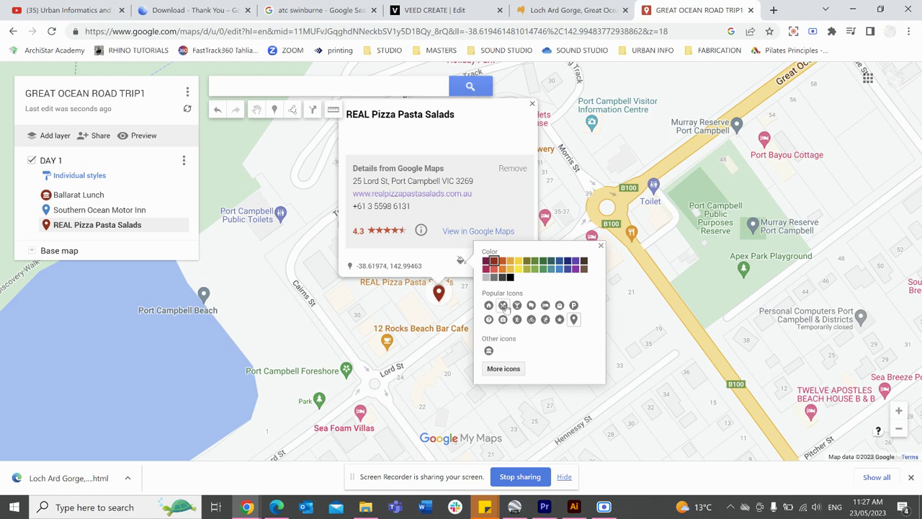
pyautogui.click(504, 306)
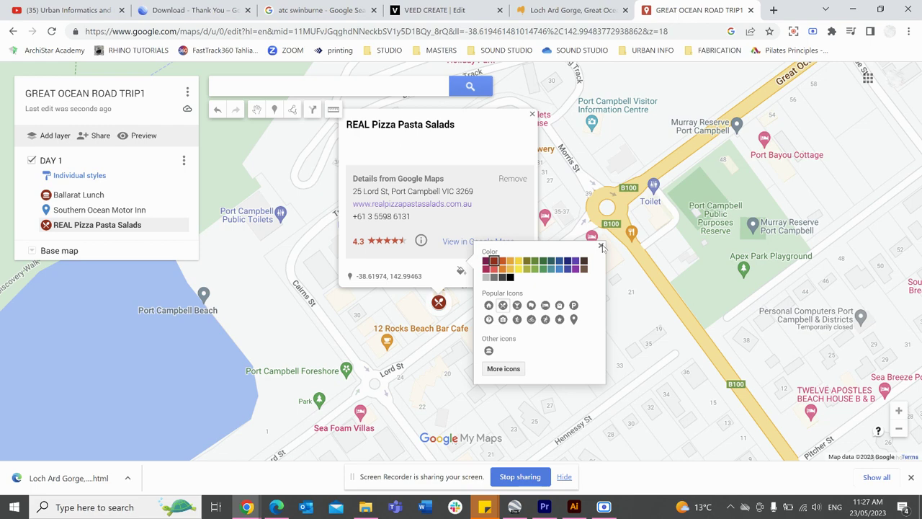
pyautogui.click(601, 246)
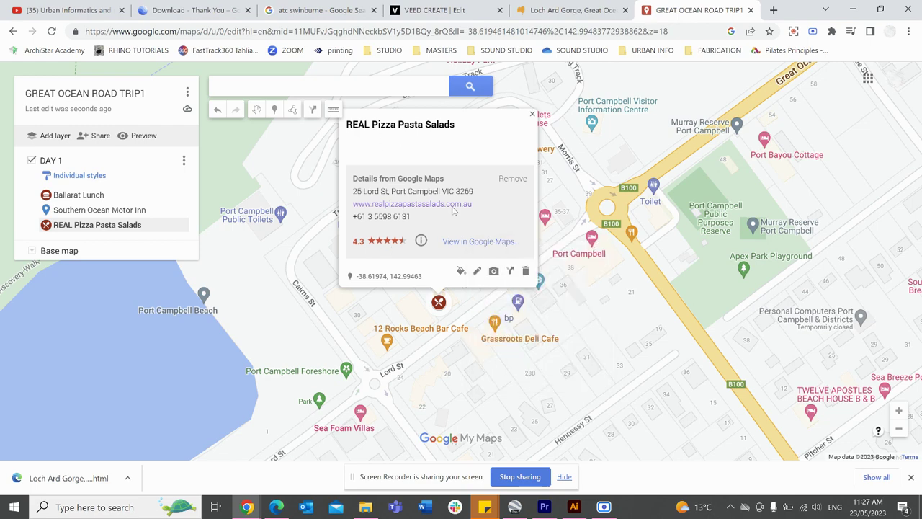
# Give the REAL Pizza Pasta Salads stop the description "reservation at 6pm", save it and close its details.
pyautogui.click(477, 271)
pyautogui.click(400, 147)
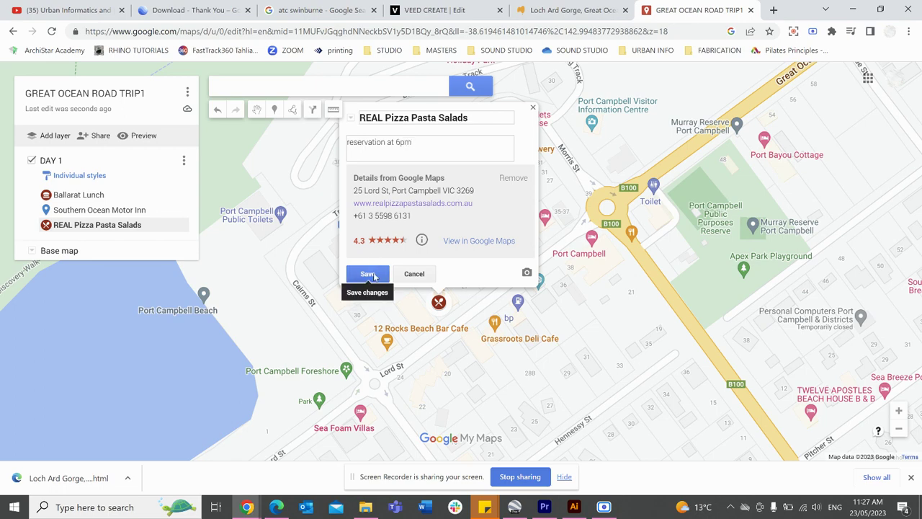
pyautogui.click(374, 276)
pyautogui.click(444, 352)
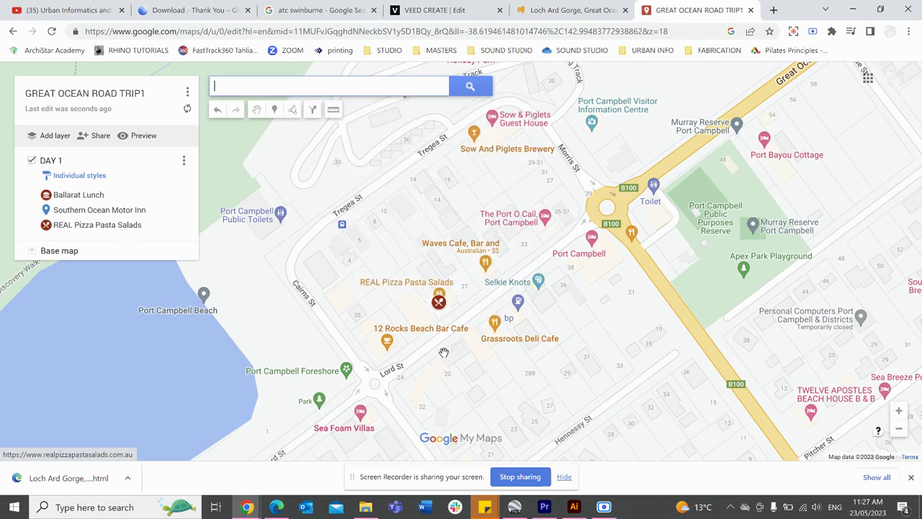
# Add a new layer to the trip map and name it DAY 2.
pyautogui.scroll(-2, 404, 274)
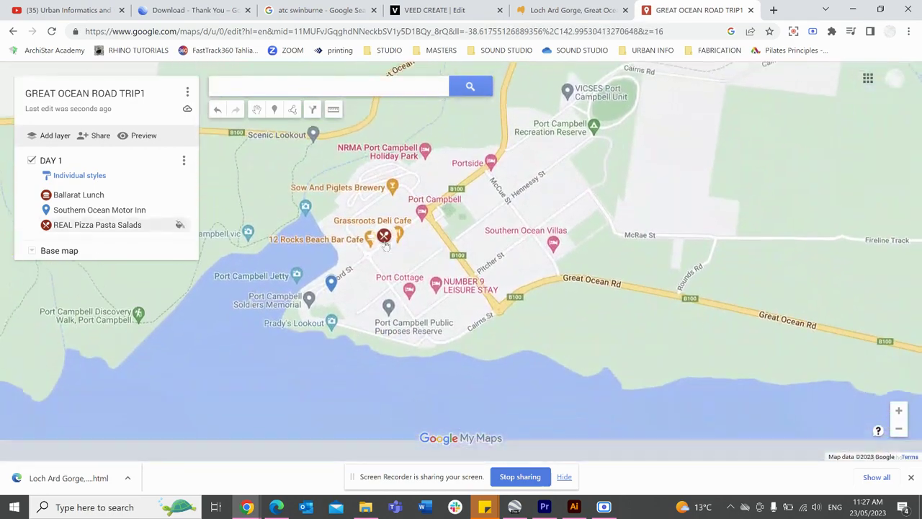
pyautogui.moveTo(386, 245); pyautogui.dragTo(386, 234)
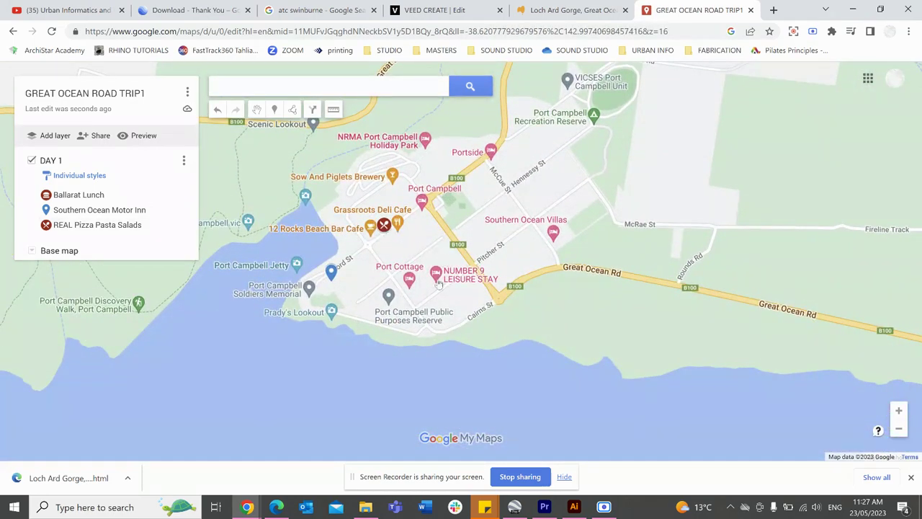
pyautogui.moveTo(420, 246); pyautogui.dragTo(394, 249)
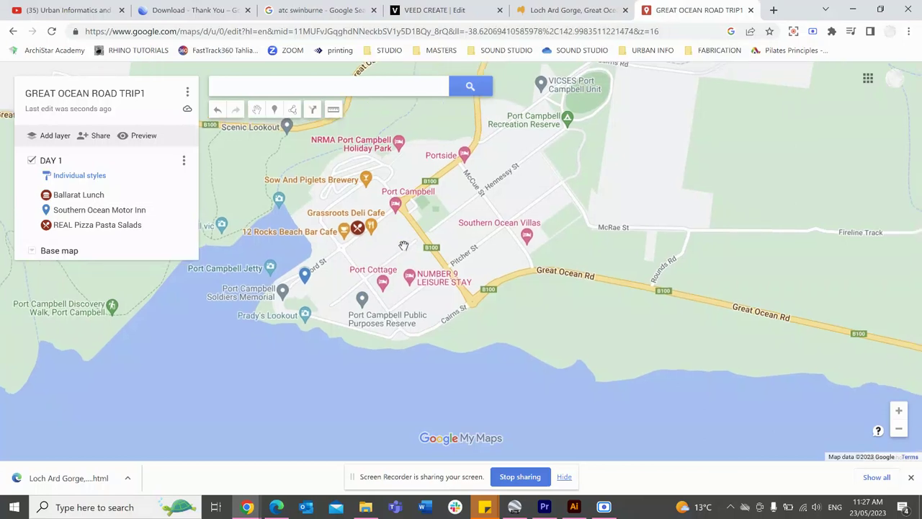
pyautogui.scroll(-1, 400, 241)
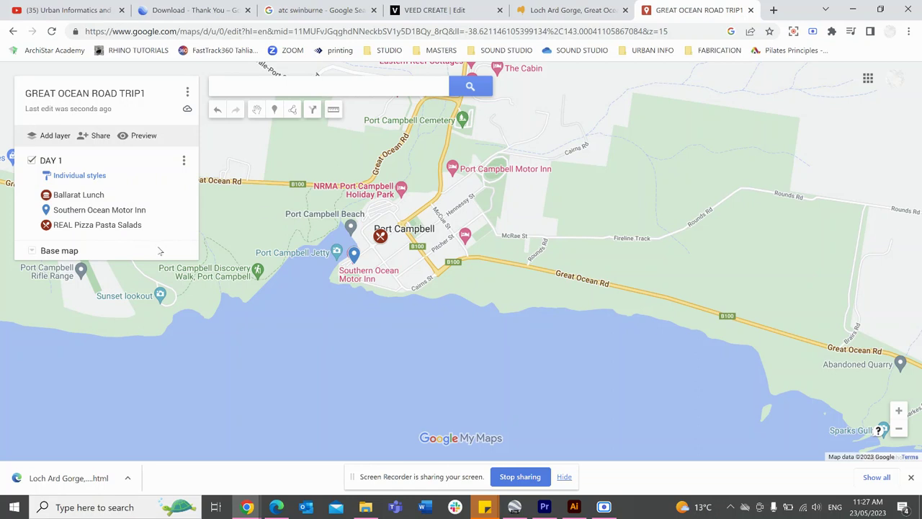
pyautogui.click(55, 136)
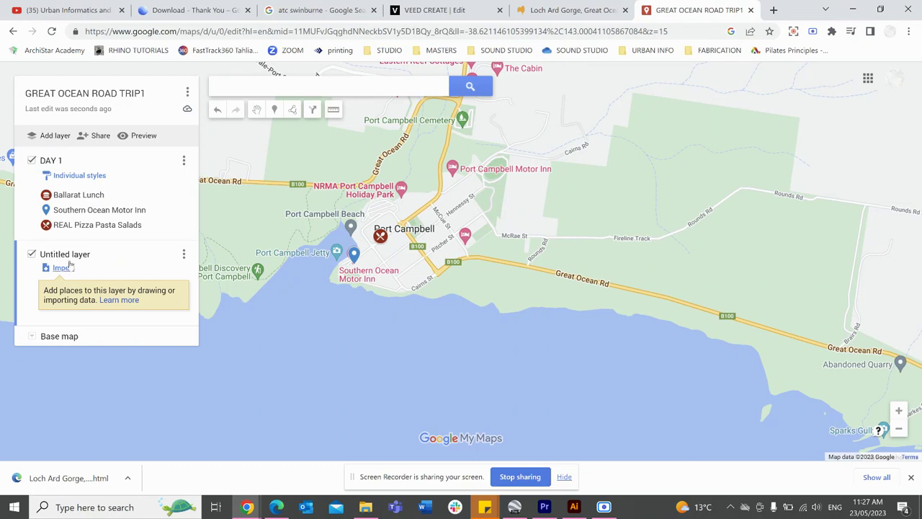
pyautogui.click(78, 254)
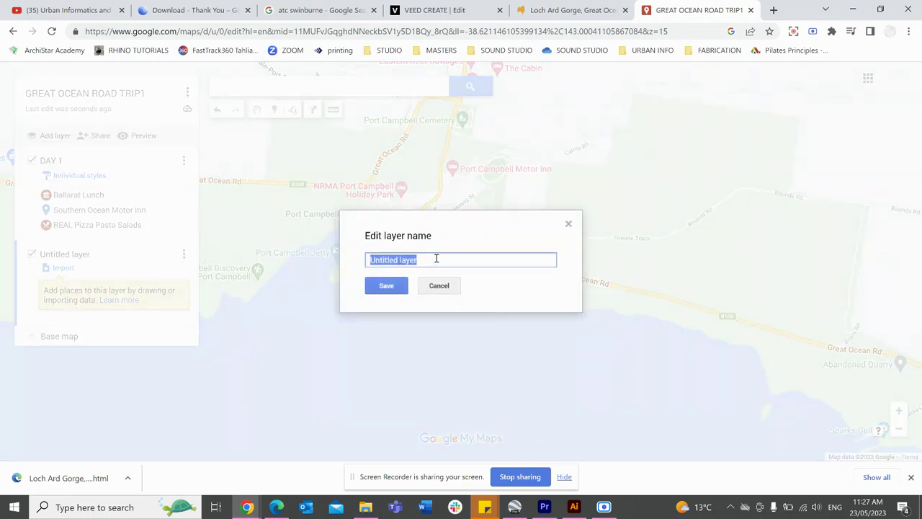
pyautogui.write('day')
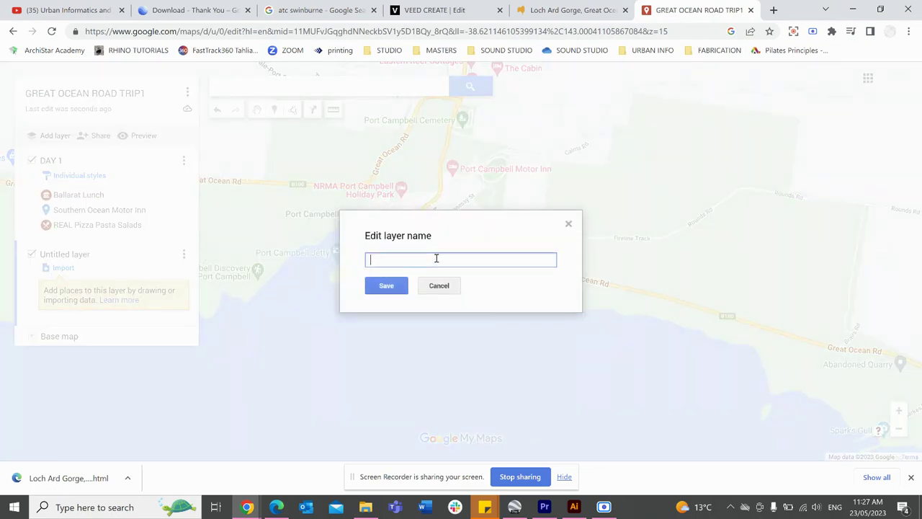
pyautogui.press('capslock')
pyautogui.write('DAY')
pyautogui.press('capslock')
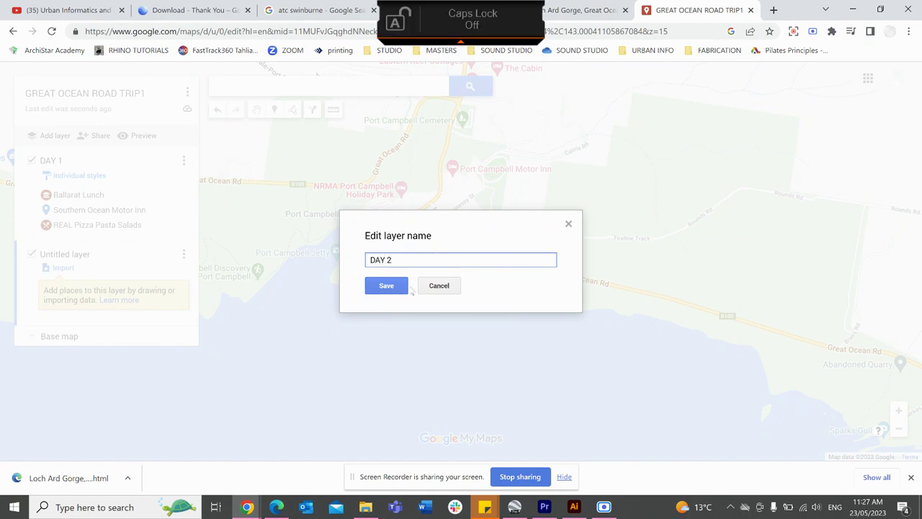
pyautogui.click(399, 285)
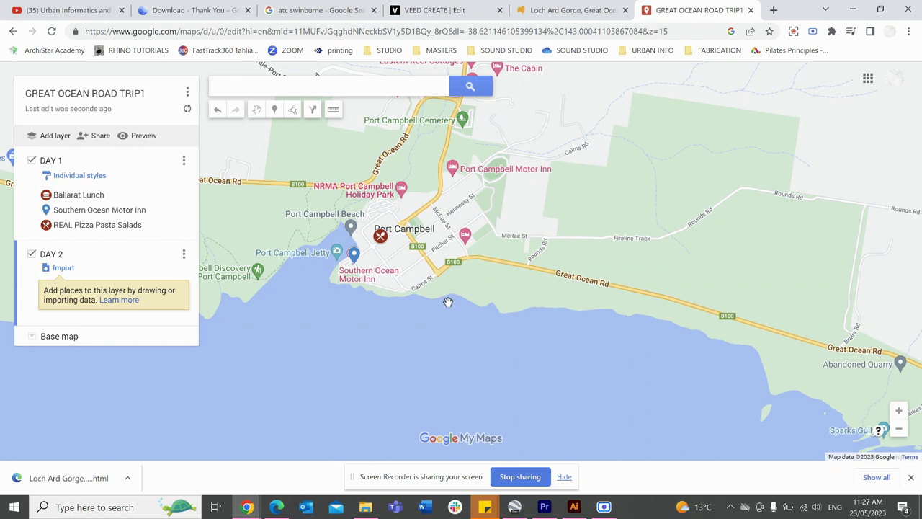
# Place a marker in the DAY 2 layer on the car park beside the Twelve Apostles visitor centre.
pyautogui.moveTo(455, 302); pyautogui.dragTo(398, 290)
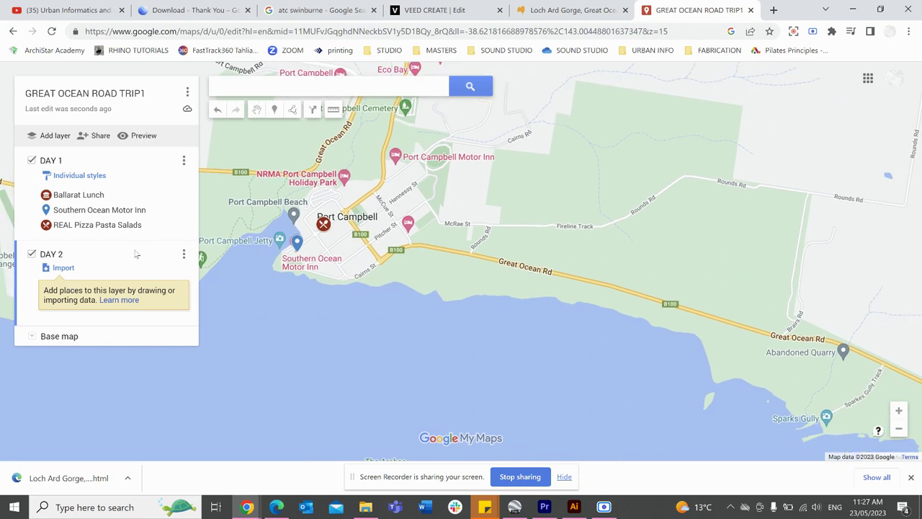
pyautogui.moveTo(485, 251); pyautogui.dragTo(380, 230)
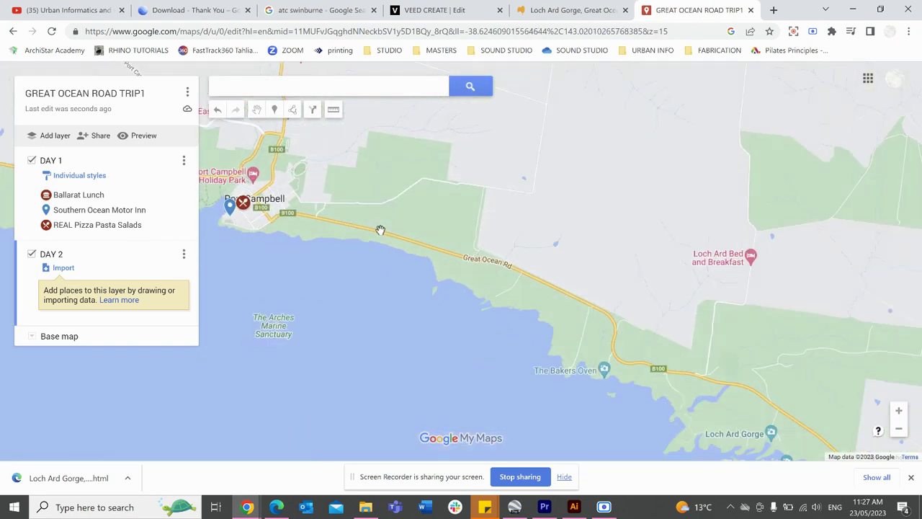
pyautogui.scroll(-1, 380, 231)
pyautogui.moveTo(598, 316); pyautogui.dragTo(542, 293)
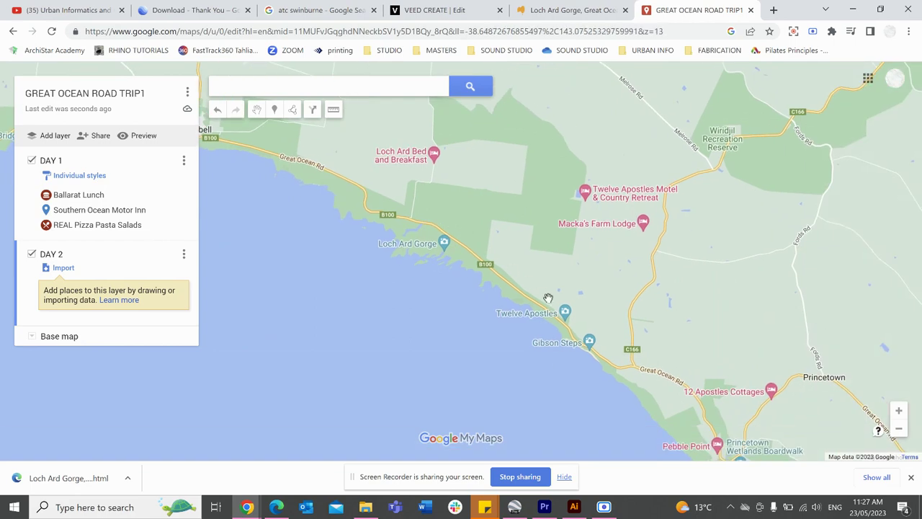
pyautogui.scroll(1, 555, 328)
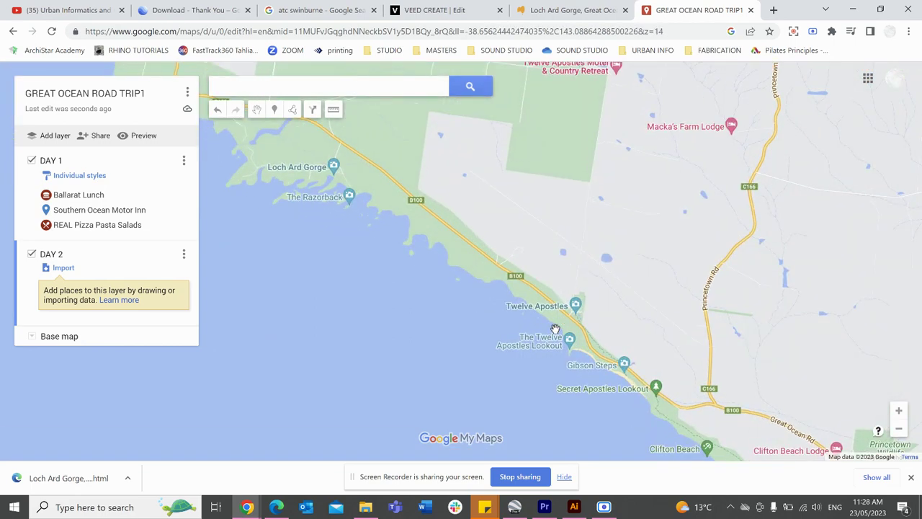
pyautogui.scroll(1, 555, 329)
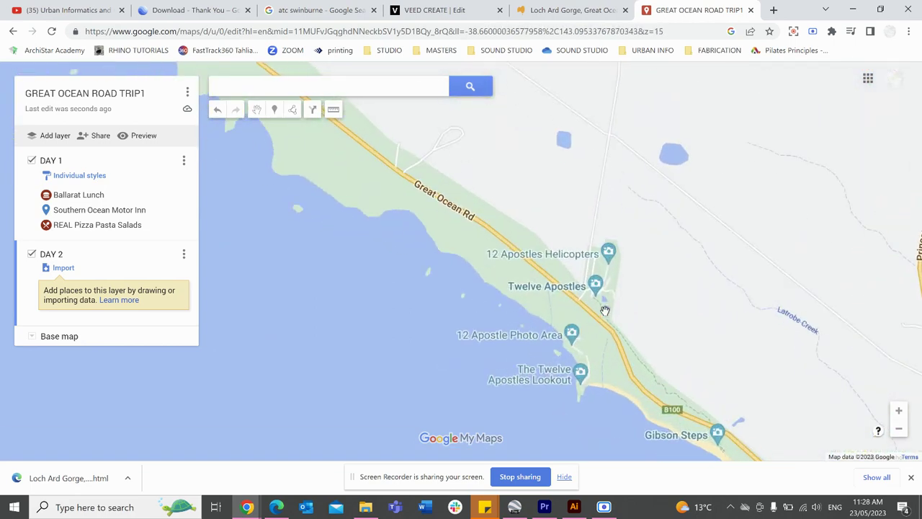
pyautogui.scroll(1, 605, 311)
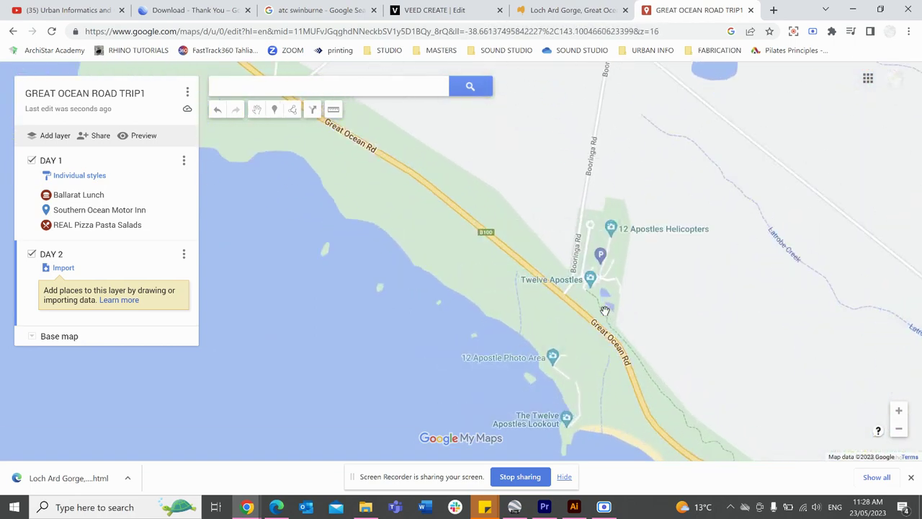
pyautogui.click(275, 110)
pyautogui.scroll(1, 595, 283)
pyautogui.scroll(1, 596, 283)
pyautogui.click(605, 248)
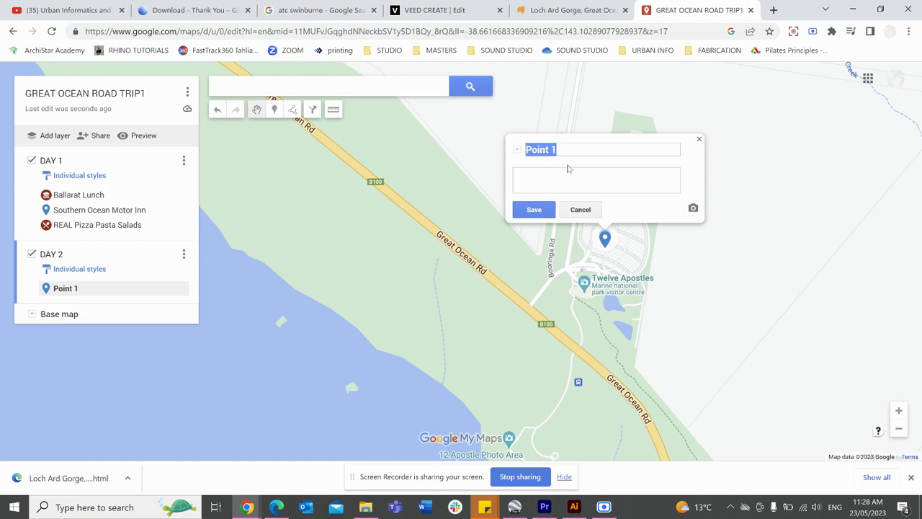
# Name the new car park marker "12 Apostles" with the description "hike", save it and close its details.
pyautogui.write('12 Apo')
pyautogui.write('stles')
pyautogui.click(560, 176)
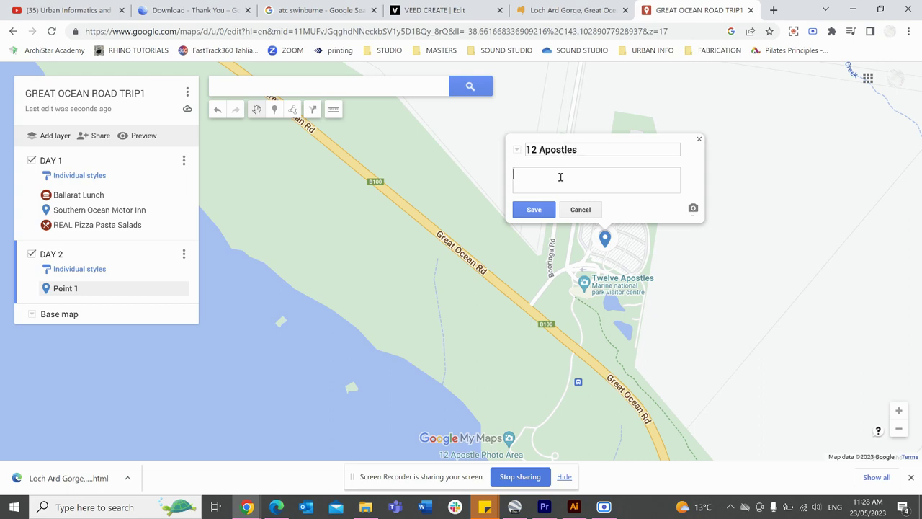
pyautogui.write('hike')
pyautogui.click(533, 209)
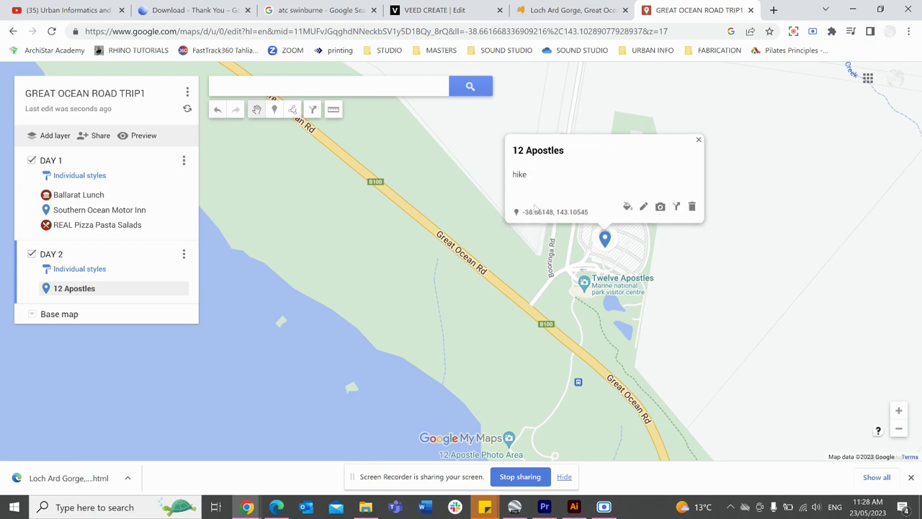
pyautogui.scroll(-2, 523, 286)
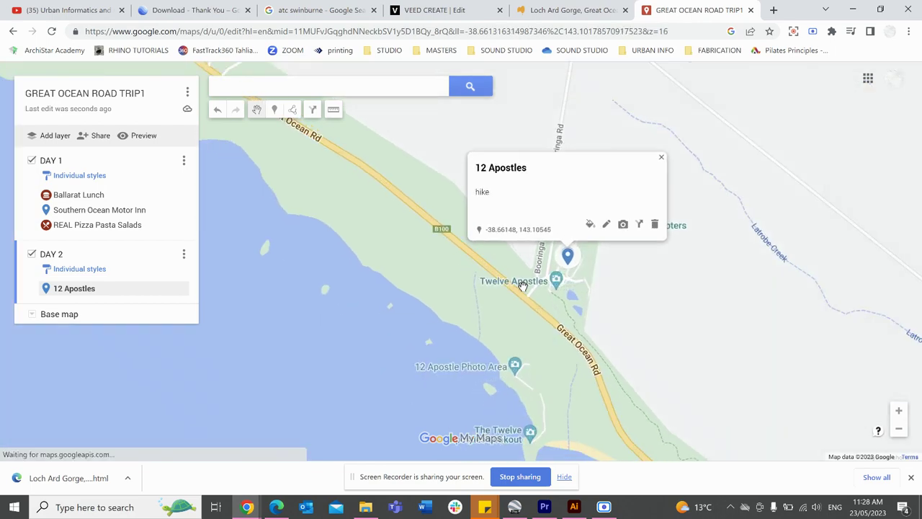
pyautogui.moveTo(644, 319); pyautogui.dragTo(585, 317)
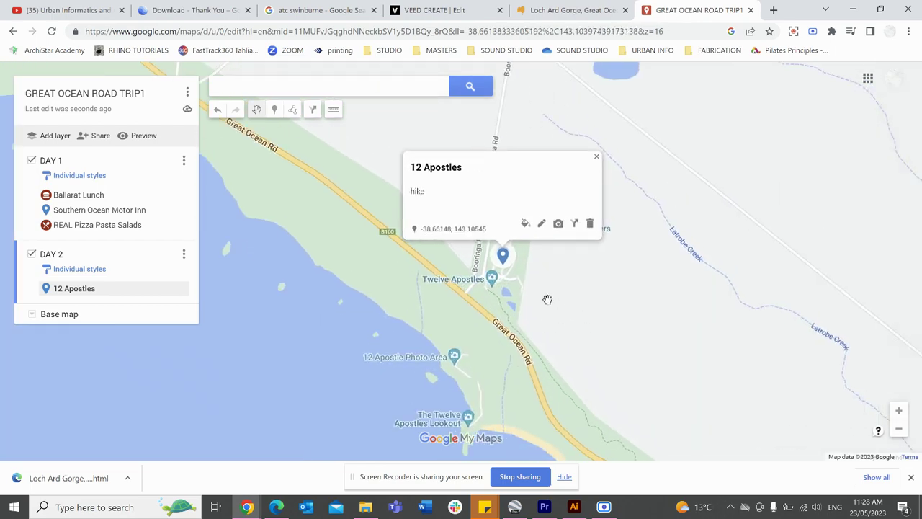
pyautogui.click(596, 157)
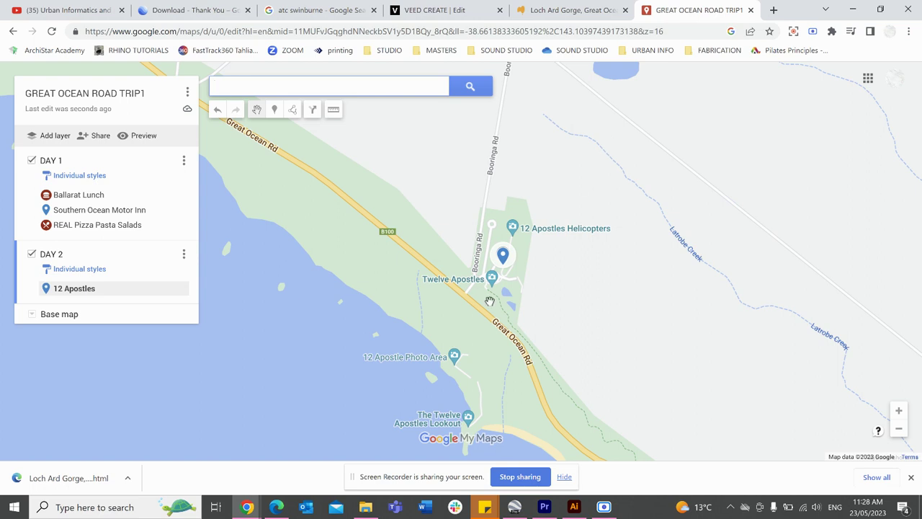
# Start a walking route at the 12 Apostles marker and trace it past the visitor centre and photo area to the southern path junction.
pyautogui.click(294, 110)
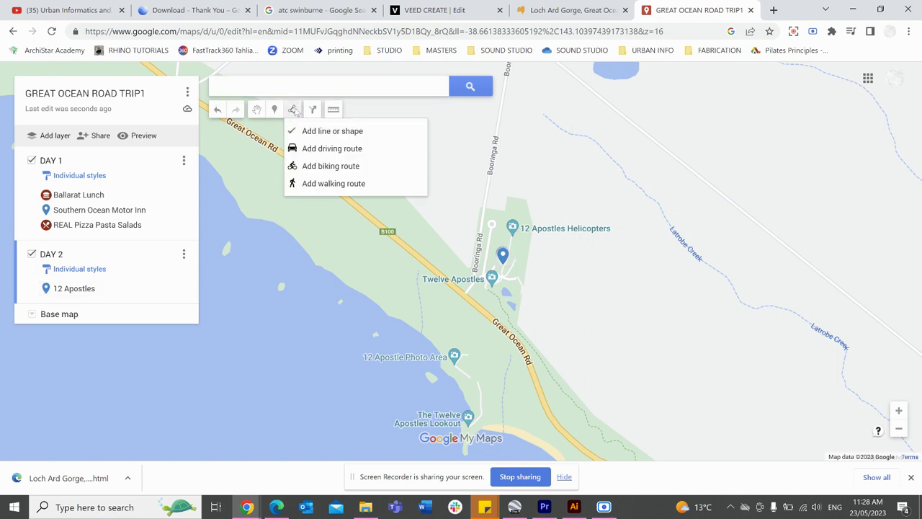
pyautogui.scroll(1, 489, 278)
pyautogui.scroll(1, 489, 278)
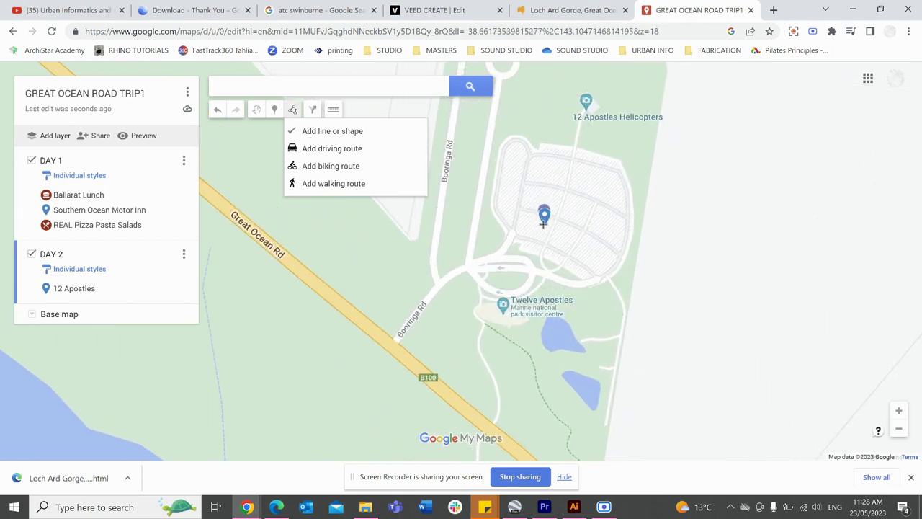
pyautogui.click(477, 311)
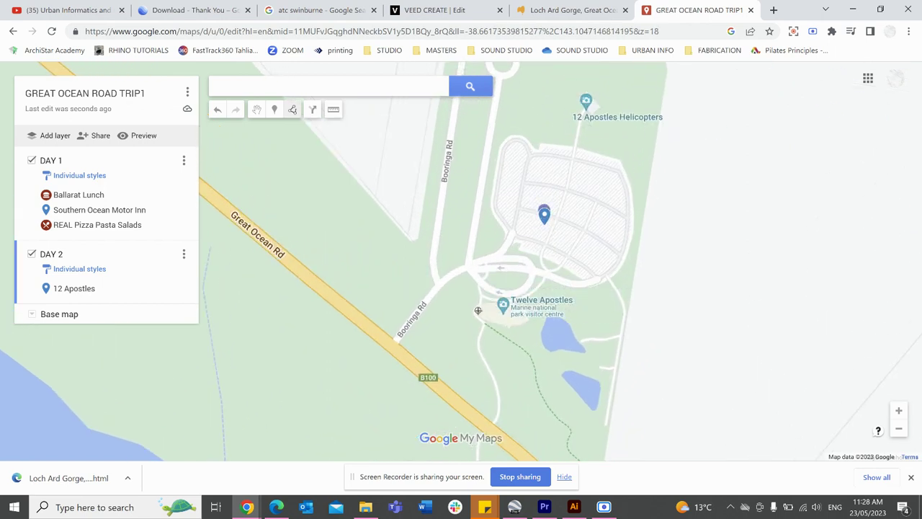
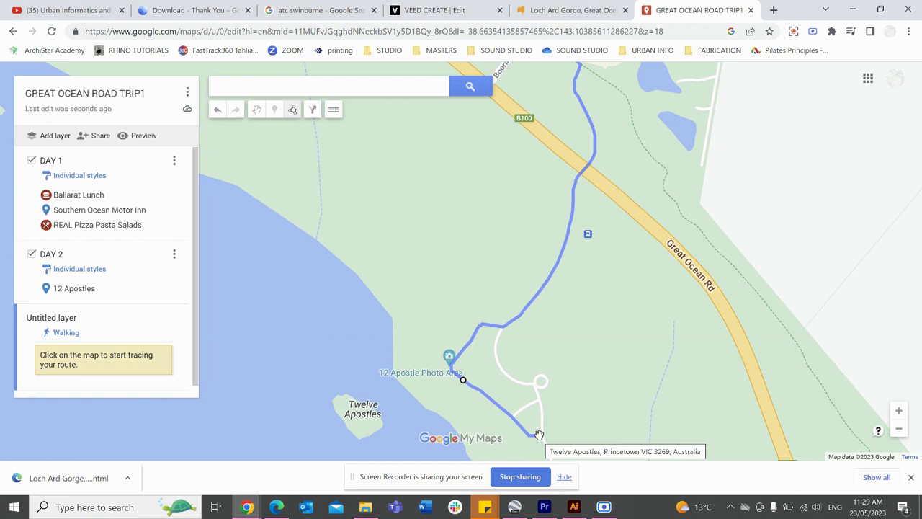
pyautogui.click(539, 435)
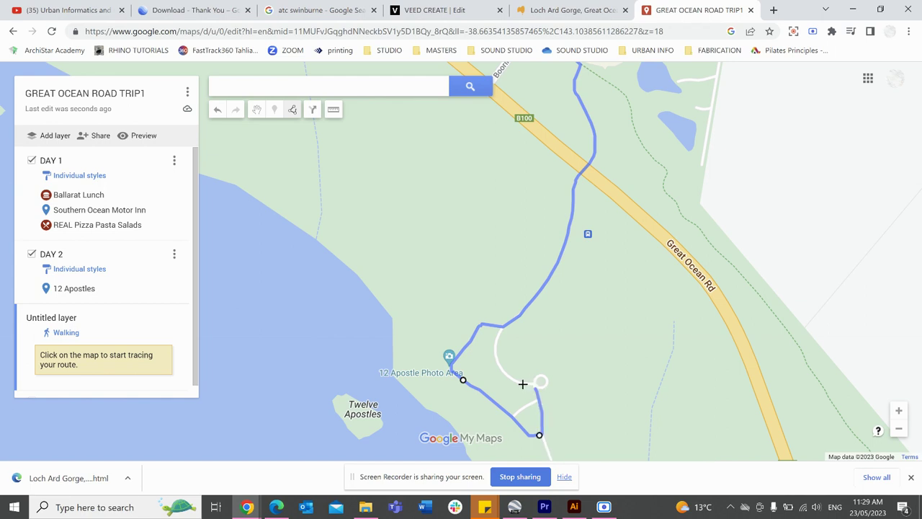
# Trace the walking route back along the inland path and across Great Ocean Rd, finishing it at the 12 Apostles car park marker.
pyautogui.click(499, 336)
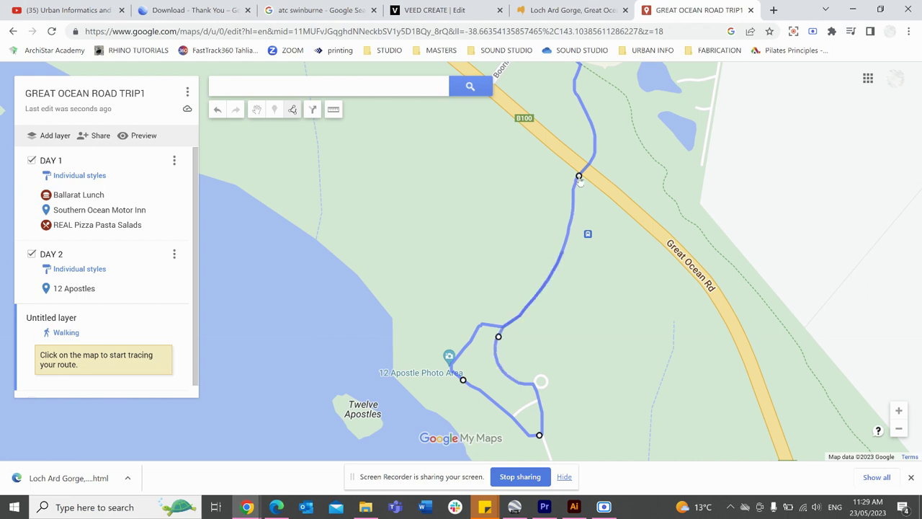
pyautogui.moveTo(579, 180); pyautogui.dragTo(549, 265)
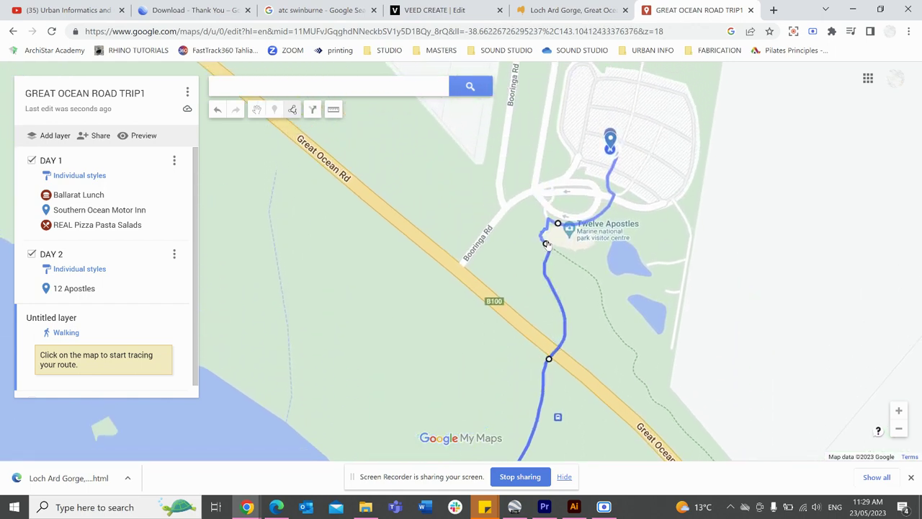
pyautogui.click(548, 226)
pyautogui.click(546, 229)
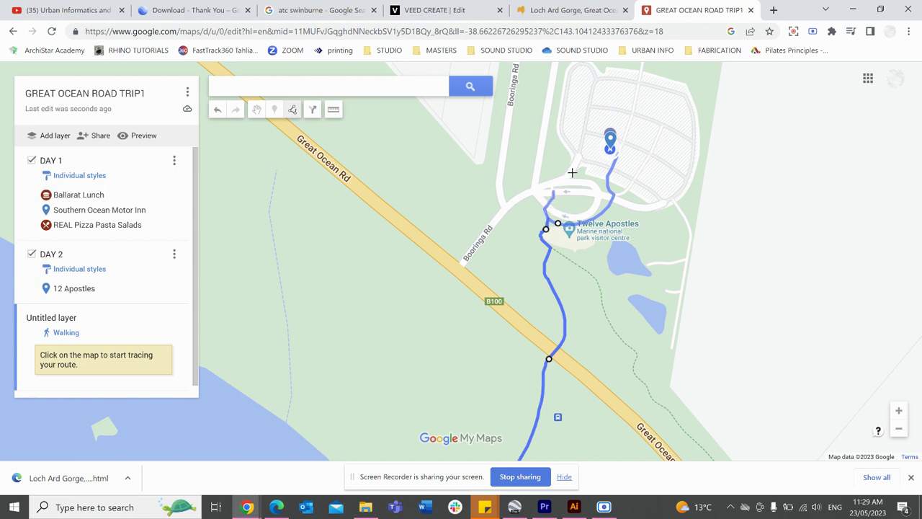
pyautogui.doubleClick(610, 144)
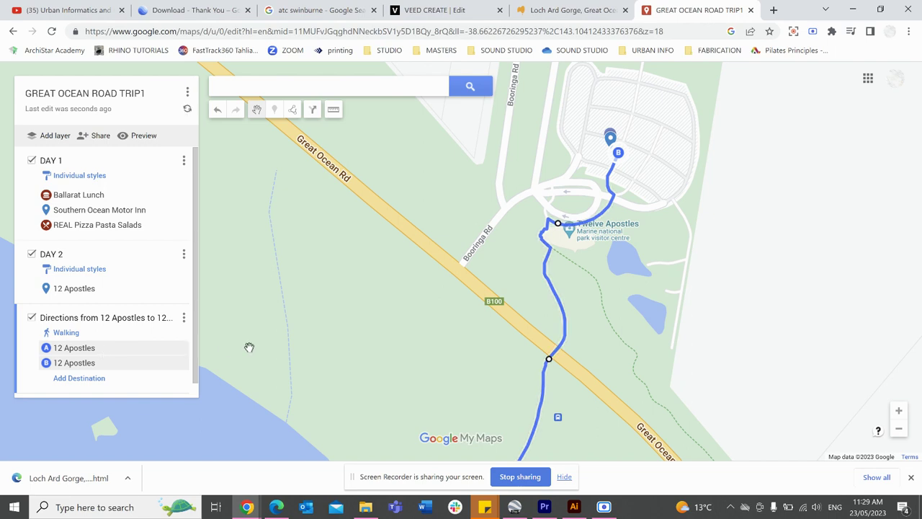
# Add a new layer to the trip map after the walking directions.
pyautogui.moveTo(462, 215); pyautogui.dragTo(495, 246)
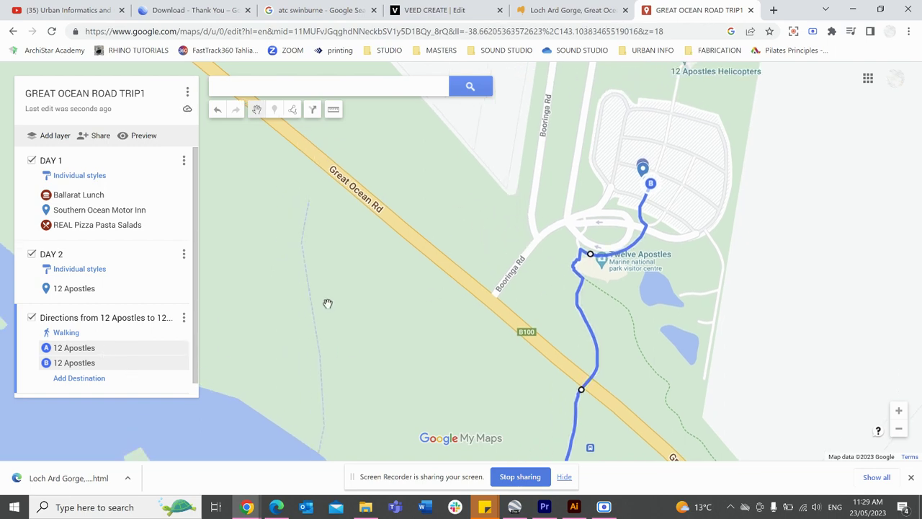
pyautogui.scroll(2, 515, 278)
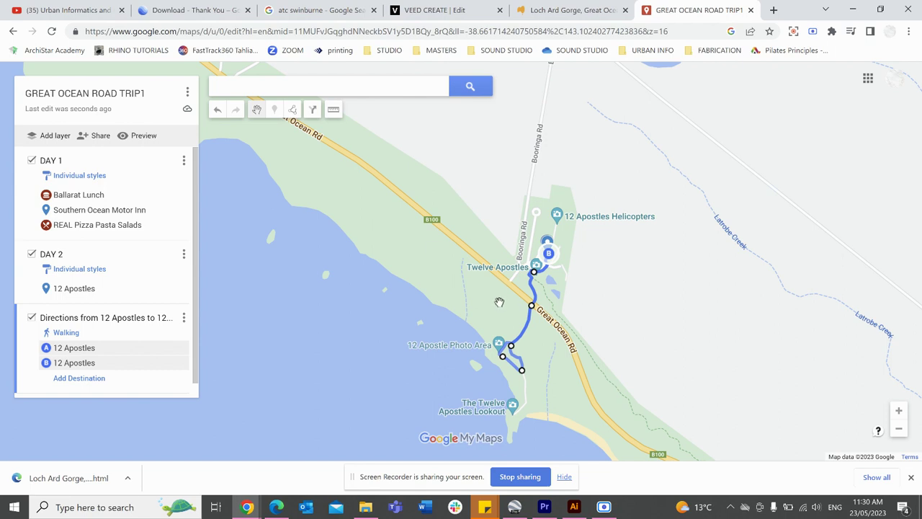
pyautogui.moveTo(497, 301); pyautogui.dragTo(377, 246)
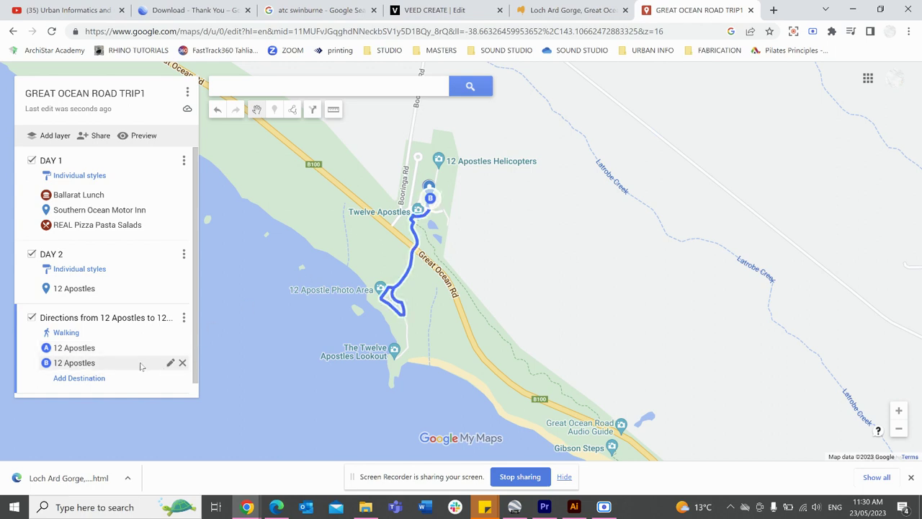
pyautogui.click(46, 138)
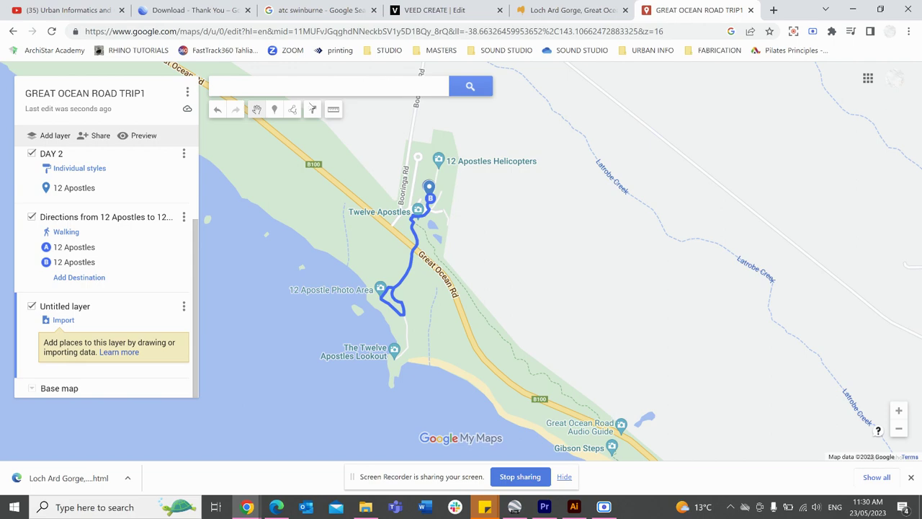
# Place a marker in the new layer at the start of the walking track beside Secret Apostles Lookout.
pyautogui.click(275, 109)
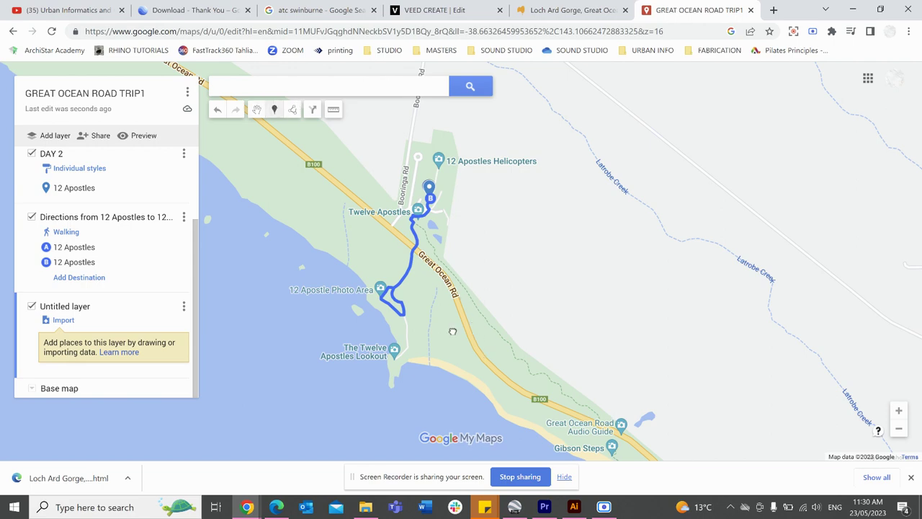
pyautogui.moveTo(453, 331); pyautogui.dragTo(403, 288)
pyautogui.moveTo(476, 339); pyautogui.dragTo(420, 251)
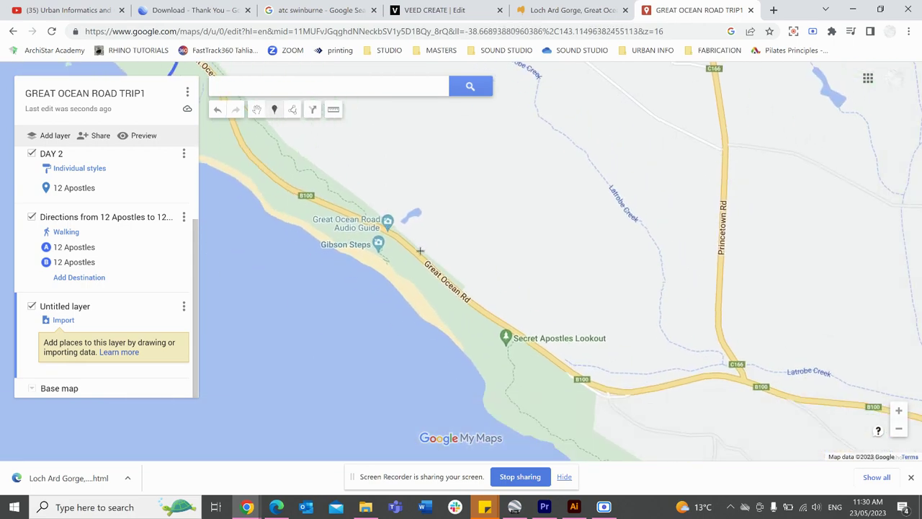
pyautogui.scroll(-2, 467, 311)
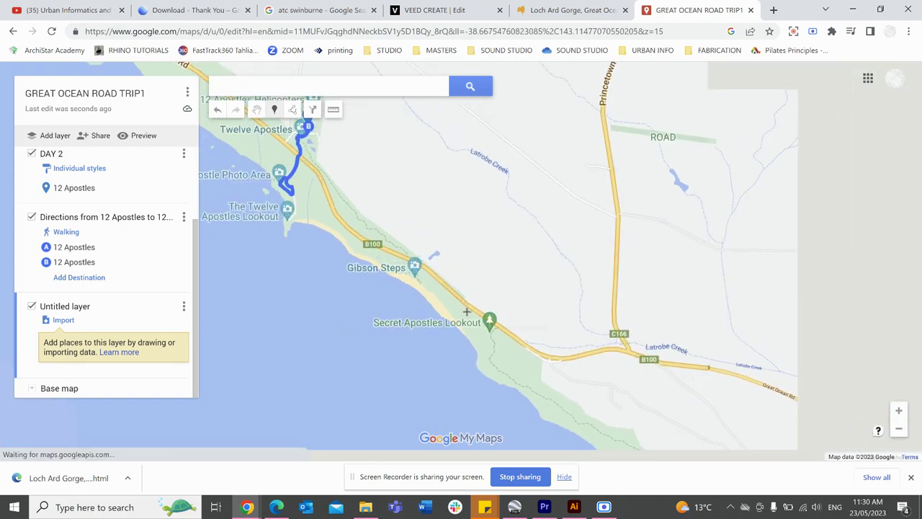
pyautogui.moveTo(504, 350); pyautogui.dragTo(496, 344)
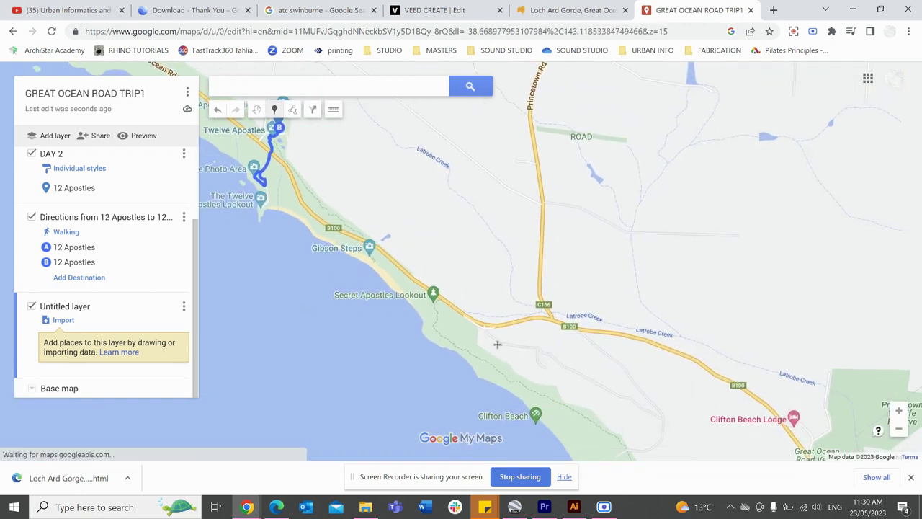
pyautogui.scroll(2, 446, 325)
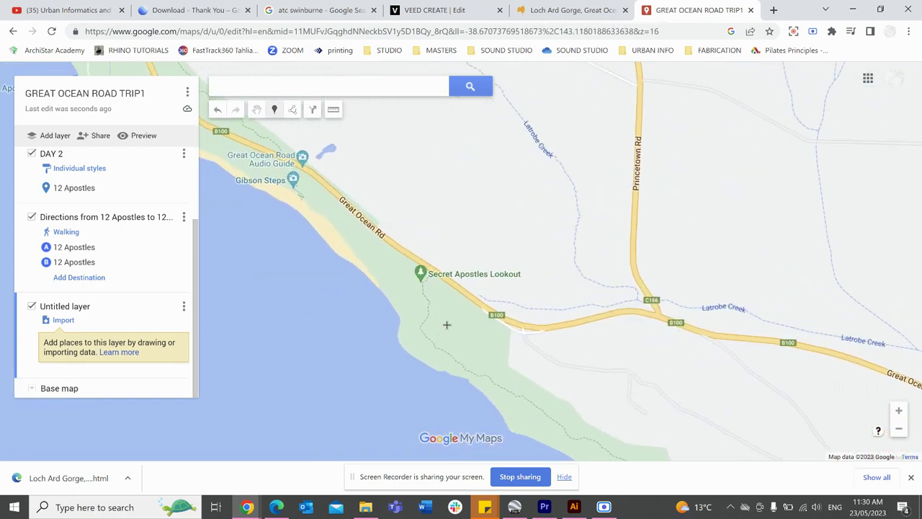
pyautogui.click(422, 286)
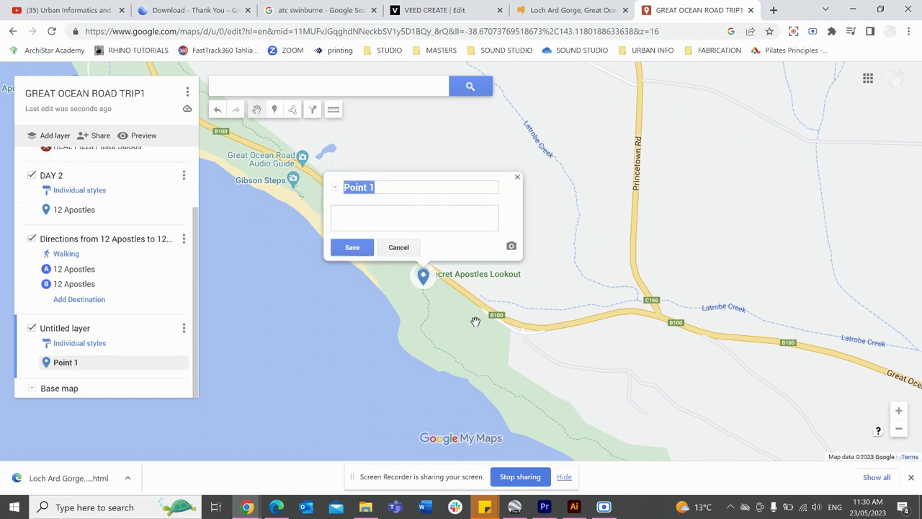
# Name the new marker "day 2 stop 2" with the description "secret apostles lookout and walk" and save it.
pyautogui.write('stop 2 day 2')
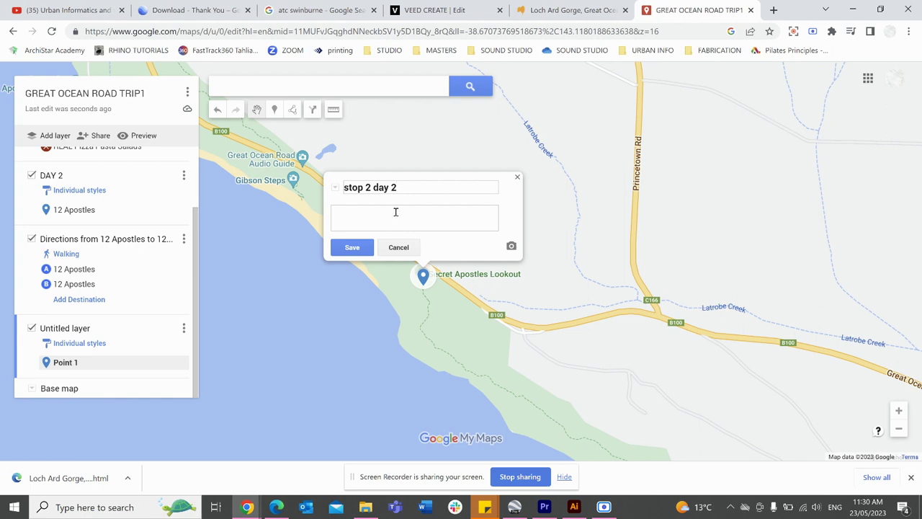
pyautogui.moveTo(373, 187); pyautogui.dragTo(334, 198)
pyautogui.press('BackSpace')
pyautogui.write('stop')
pyautogui.click(364, 213)
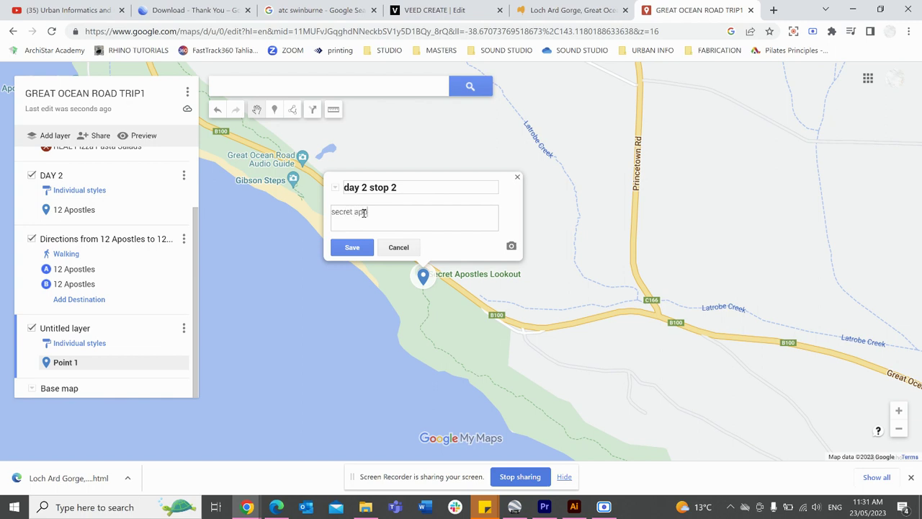
pyautogui.write('secret apostles lookout and walk')
pyautogui.click(352, 248)
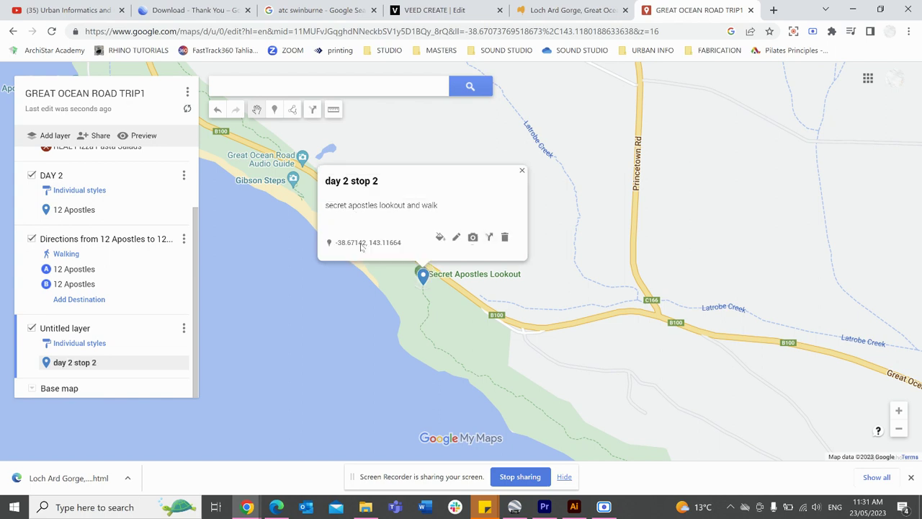
# Give the day 2 stop 2 marker the walking icon in green and close its details.
pyautogui.click(445, 245)
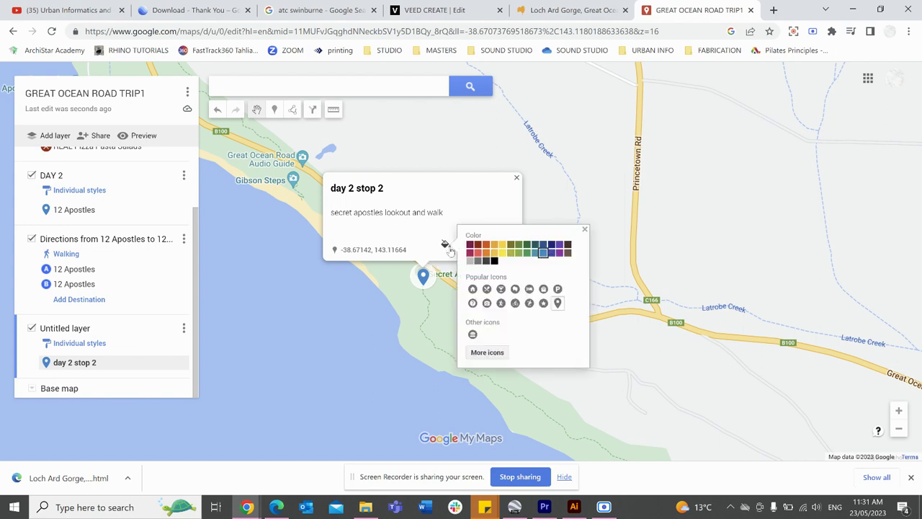
pyautogui.click(501, 303)
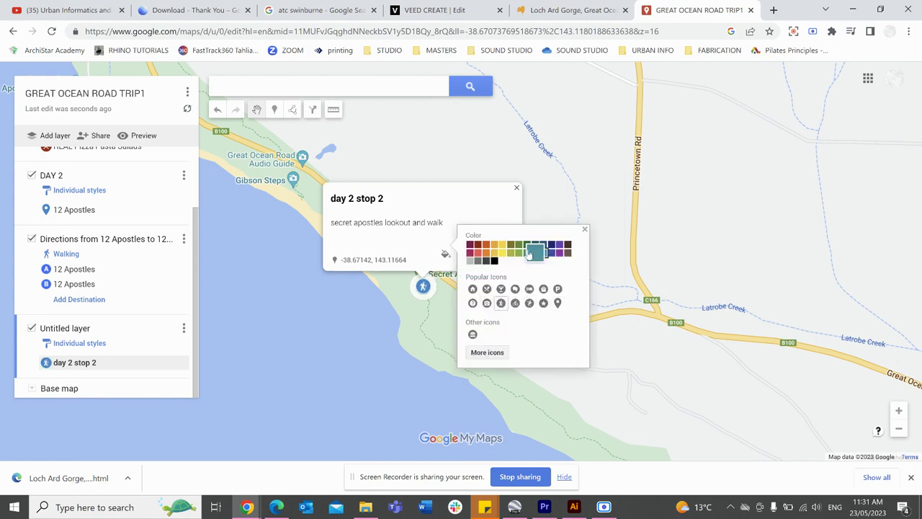
pyautogui.click(527, 251)
pyautogui.click(538, 205)
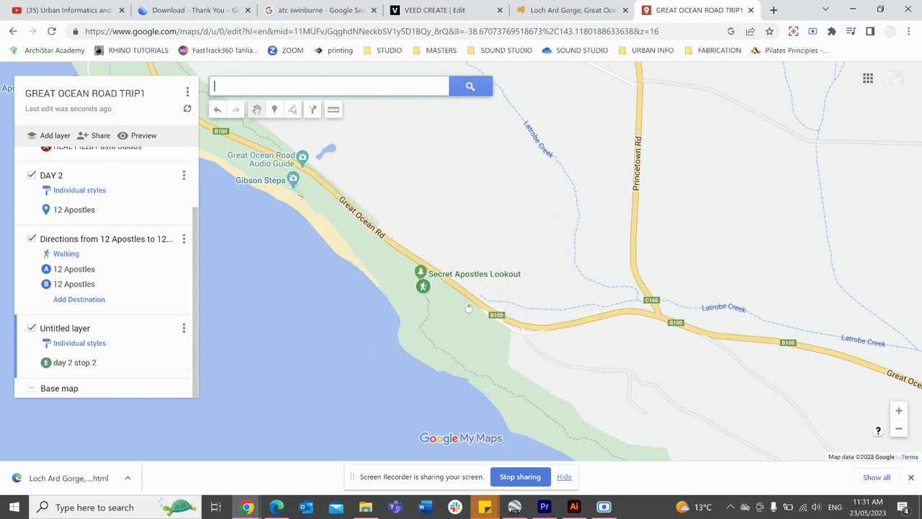
# Rename the untitled layer containing the lookout marker to "DAY 2- Stop 2".
pyautogui.moveTo(412, 307); pyautogui.dragTo(468, 325)
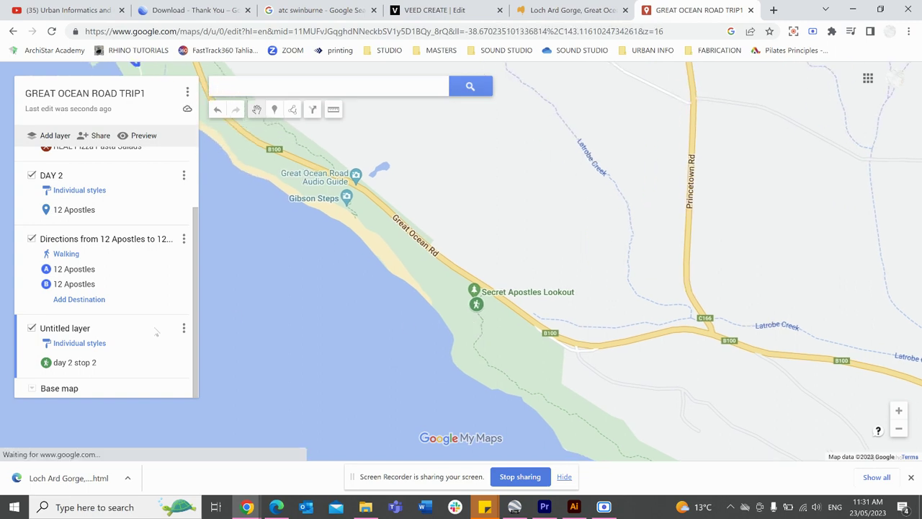
pyautogui.click(184, 329)
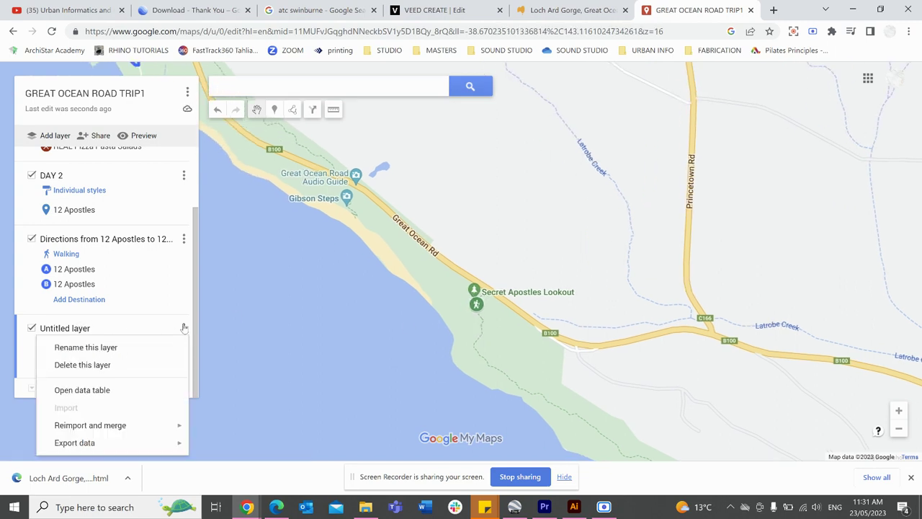
pyautogui.click(131, 346)
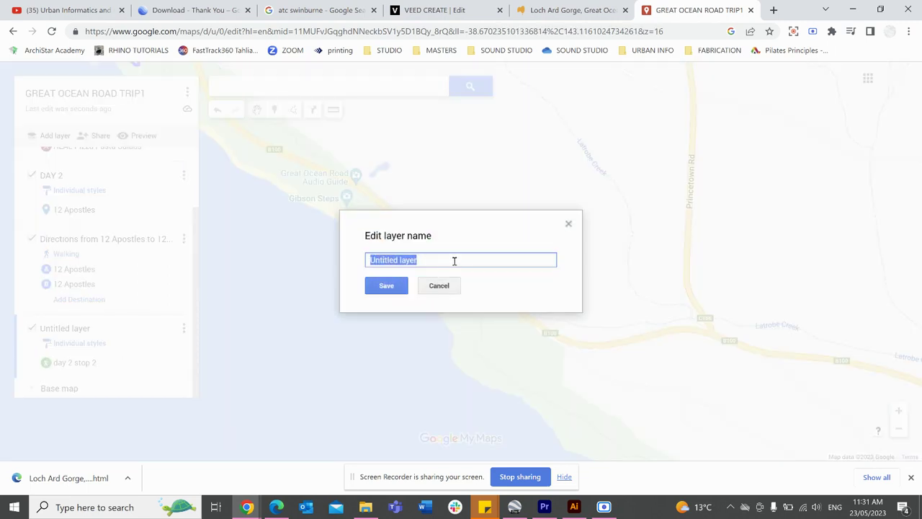
pyautogui.write('d')
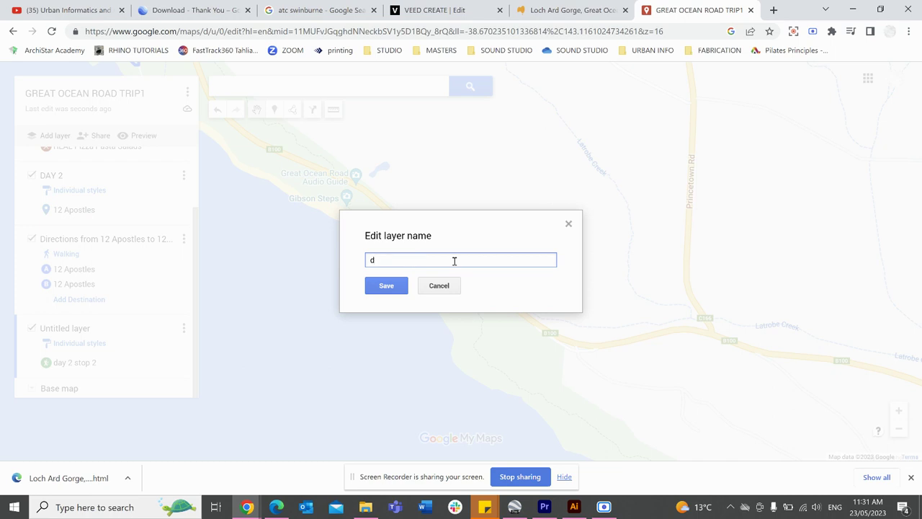
pyautogui.press('BackSpace')
pyautogui.press('capslock')
pyautogui.write('DAY 2-')
pyautogui.press('capslock')
pyautogui.click(389, 285)
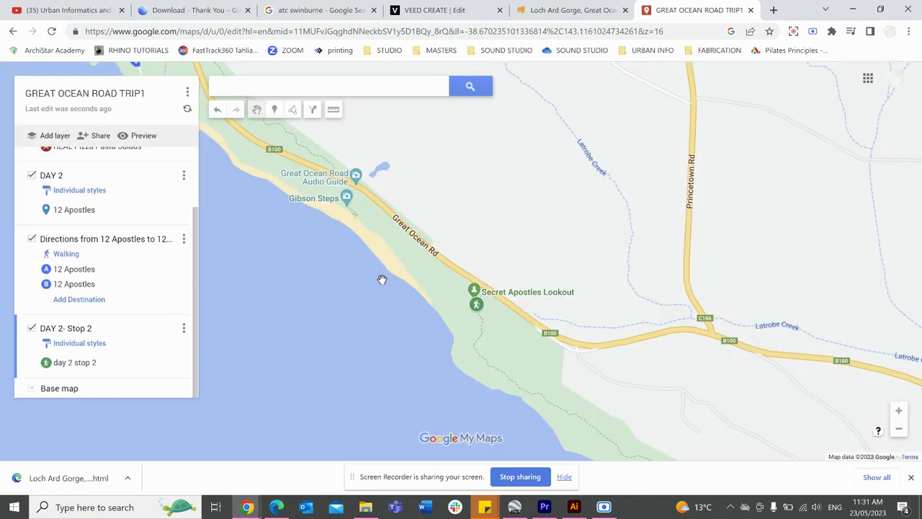
# Review the day 2 stop 2 marker's details and its location relative to the 12 Apostles walking route.
pyautogui.moveTo(500, 336); pyautogui.dragTo(532, 353)
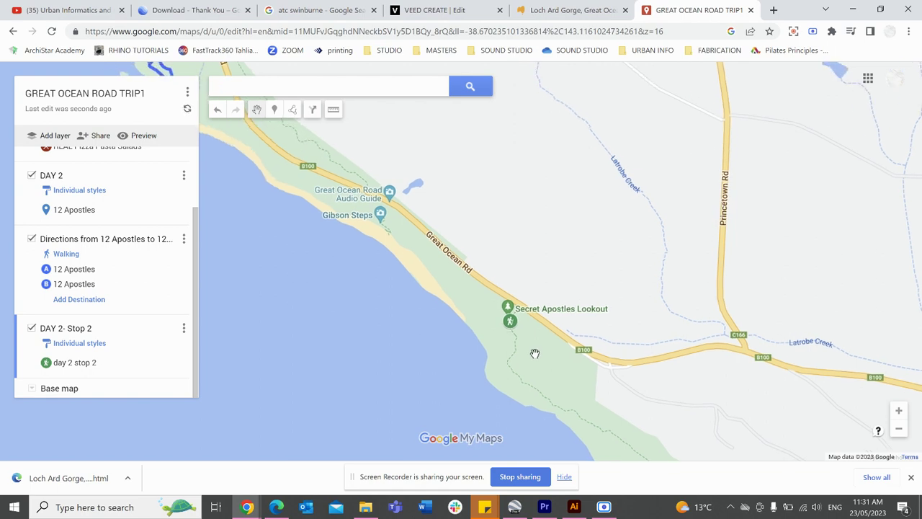
pyautogui.click(510, 322)
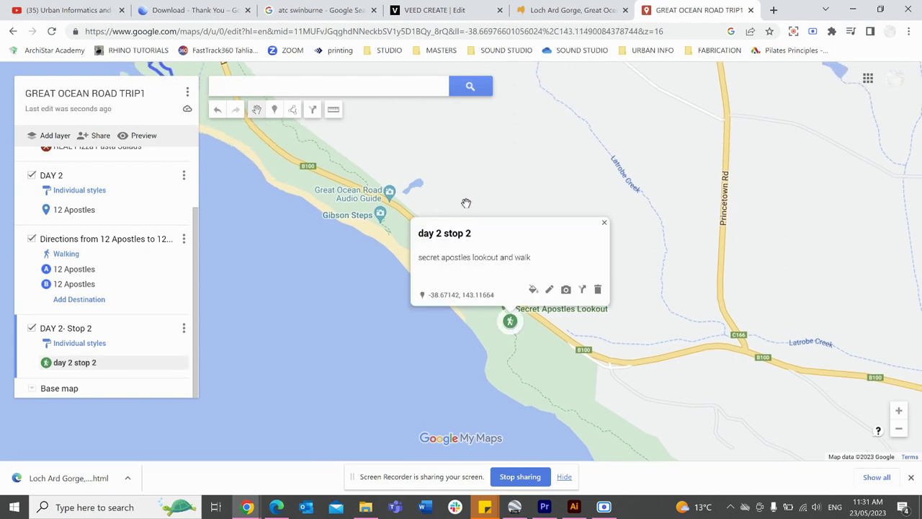
pyautogui.click(605, 223)
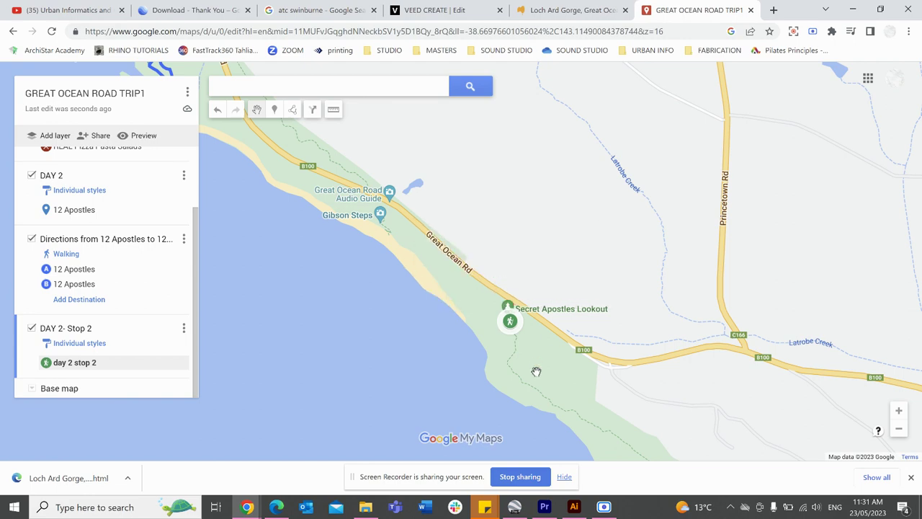
pyautogui.scroll(-2, 537, 370)
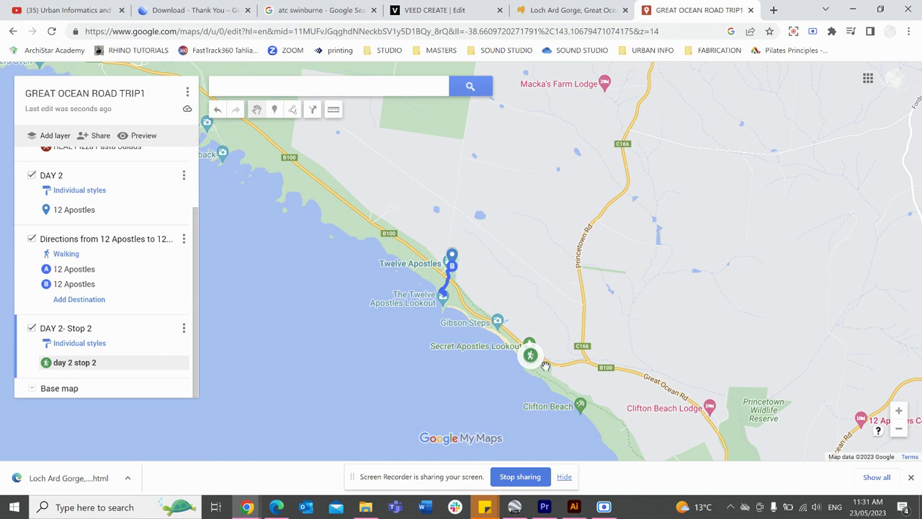
pyautogui.scroll(1, 542, 375)
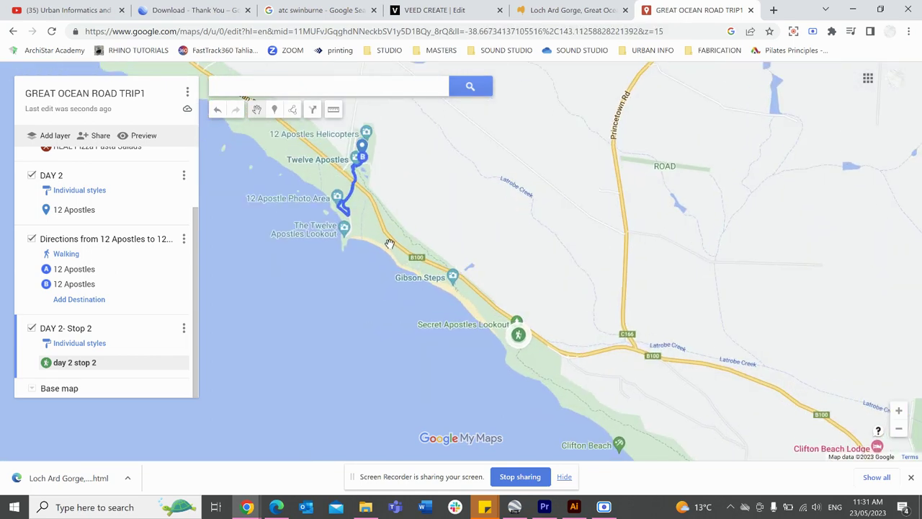
# Examine where the Day 2 stops lie along the coast relative to Port Campbell and Loch Ard Gorge.
pyautogui.scroll(-1, 474, 314)
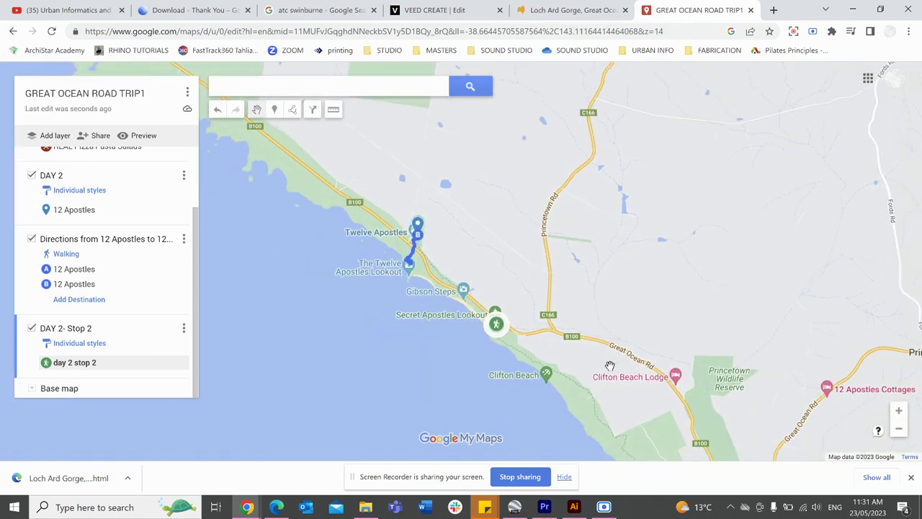
pyautogui.moveTo(605, 366); pyautogui.dragTo(487, 331)
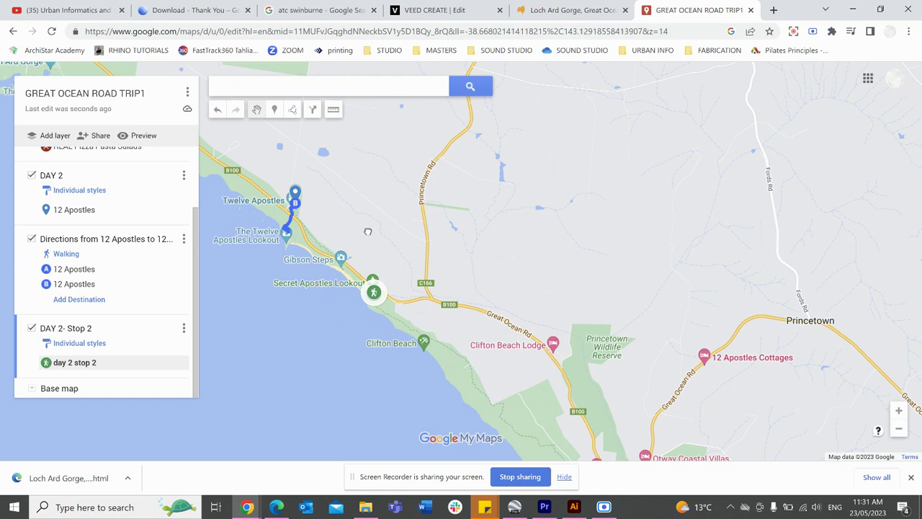
pyautogui.moveTo(343, 230); pyautogui.dragTo(458, 296)
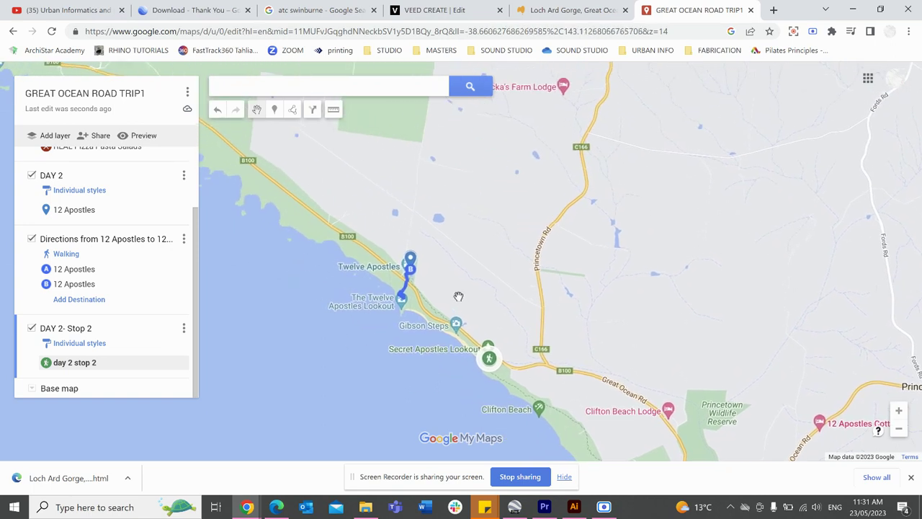
pyautogui.moveTo(458, 296); pyautogui.dragTo(531, 328)
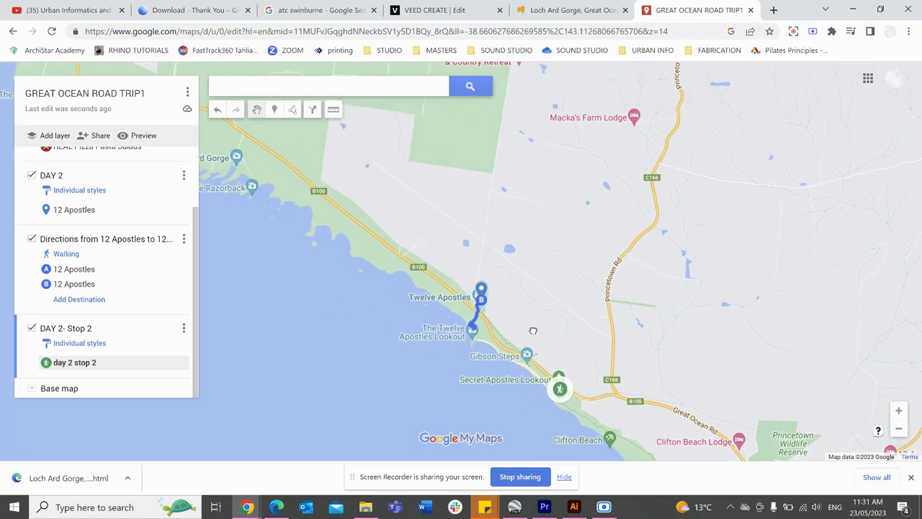
pyautogui.scroll(-2, 532, 329)
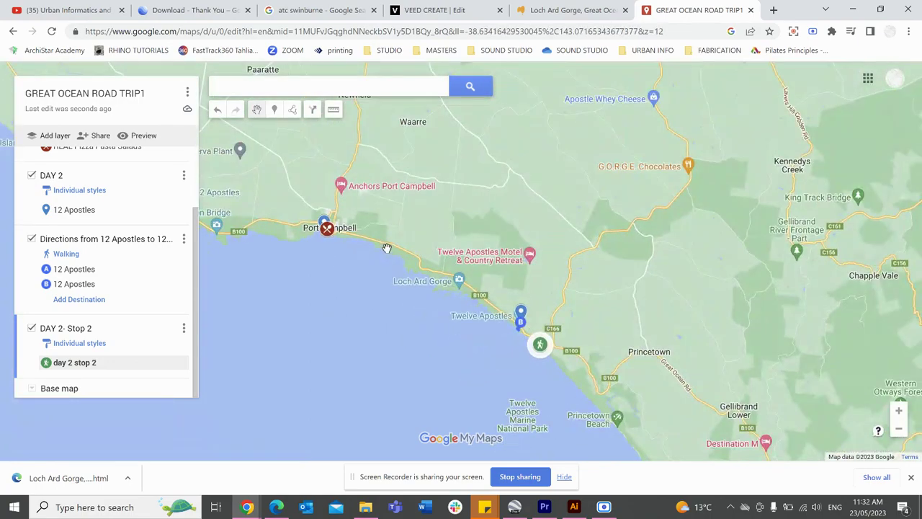
pyautogui.scroll(1, 504, 316)
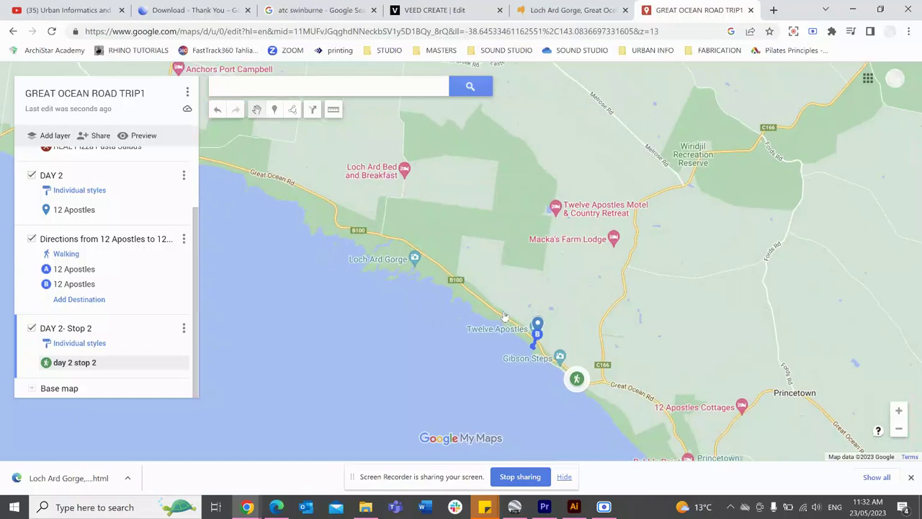
pyautogui.scroll(2, 504, 317)
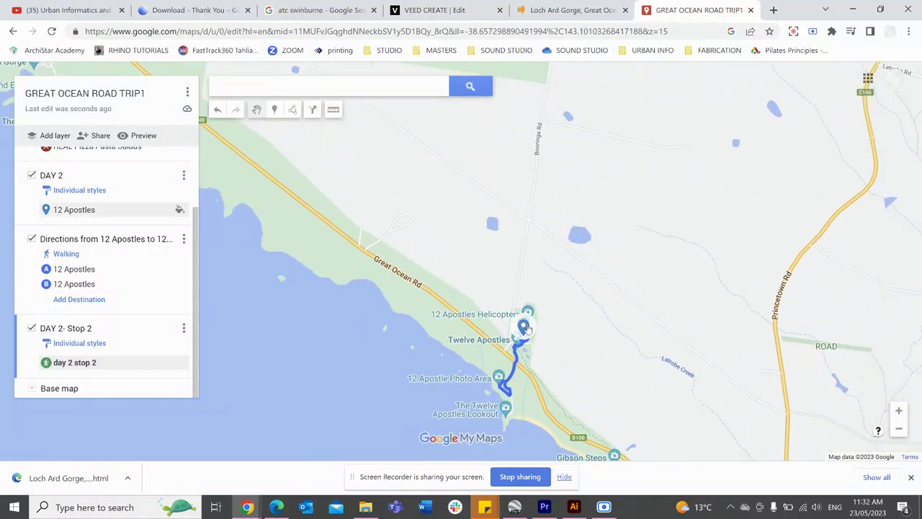
# Add a photo from a Google Images search for "12 apostles" to the 12 Apostles marker, save it and close its details.
pyautogui.click(523, 328)
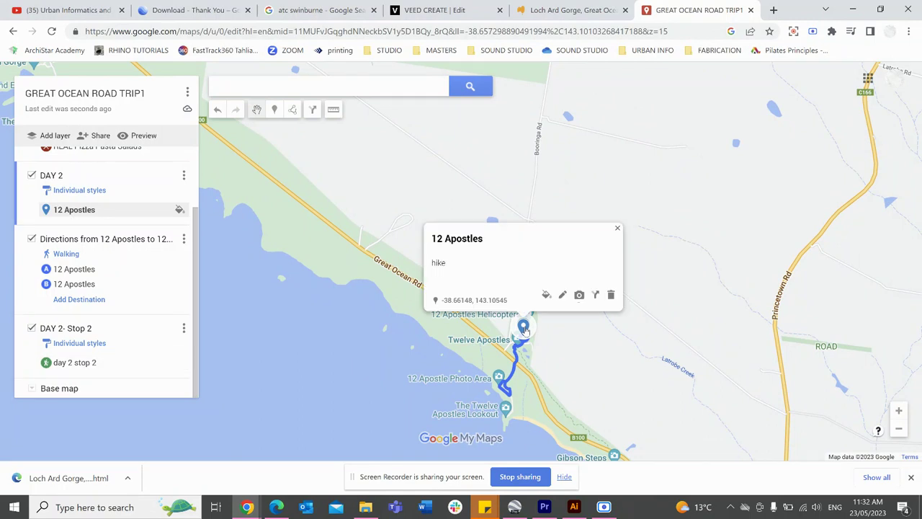
pyautogui.click(578, 296)
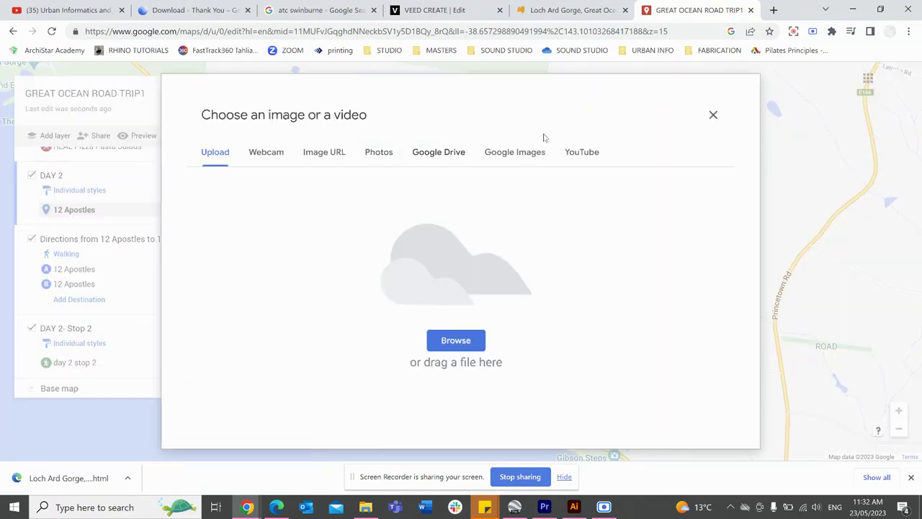
pyautogui.click(514, 152)
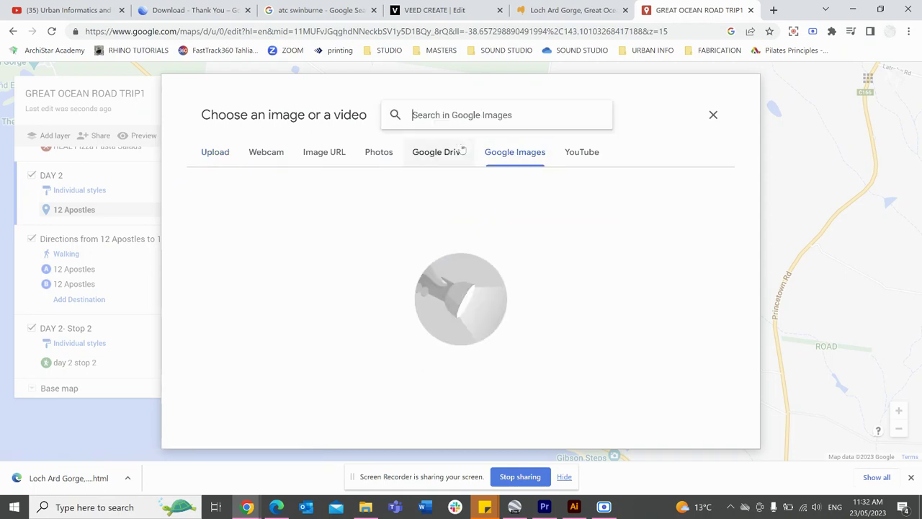
pyautogui.write('12 apo')
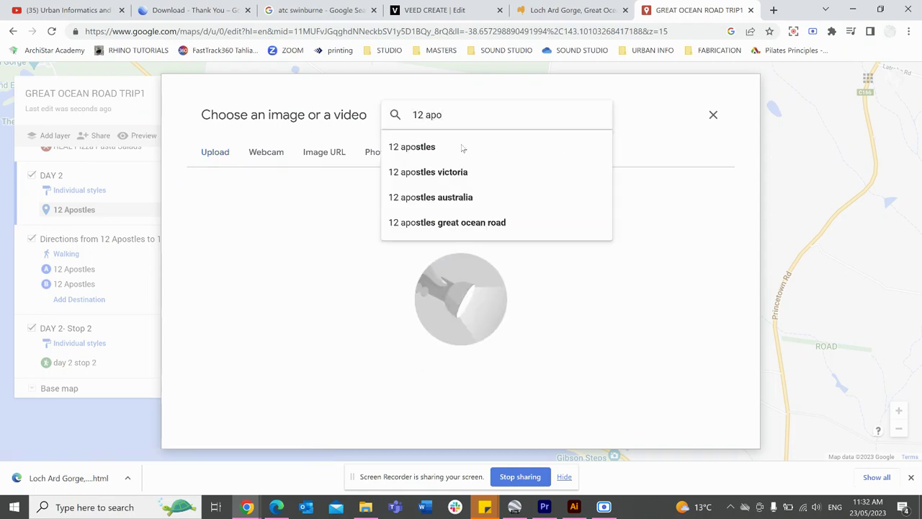
pyautogui.click(454, 148)
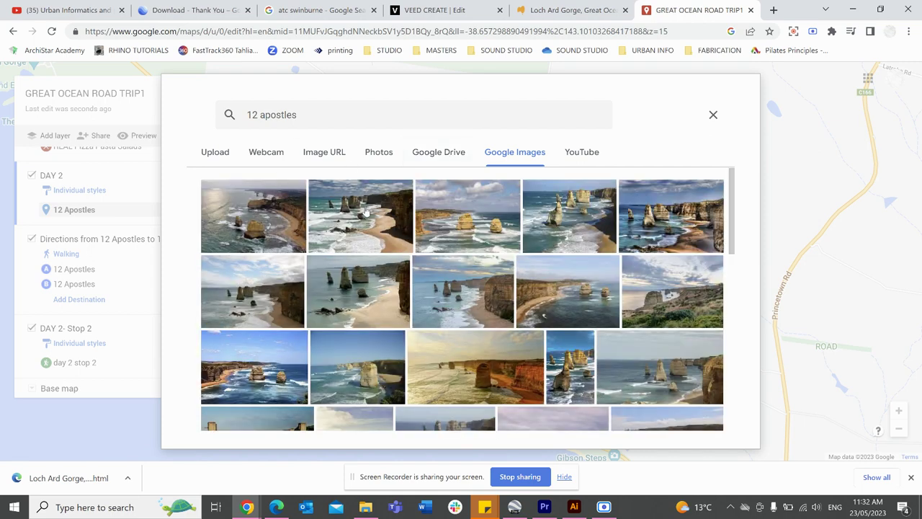
pyautogui.click(366, 211)
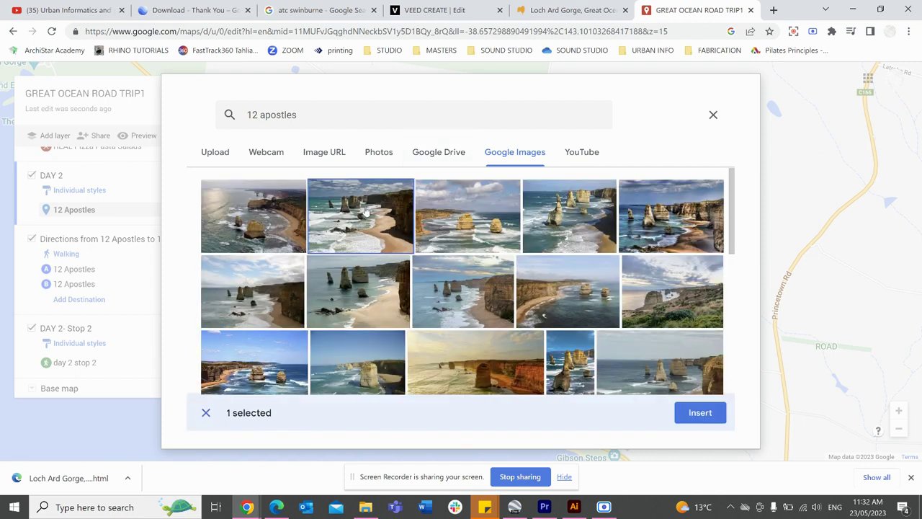
pyautogui.click(700, 413)
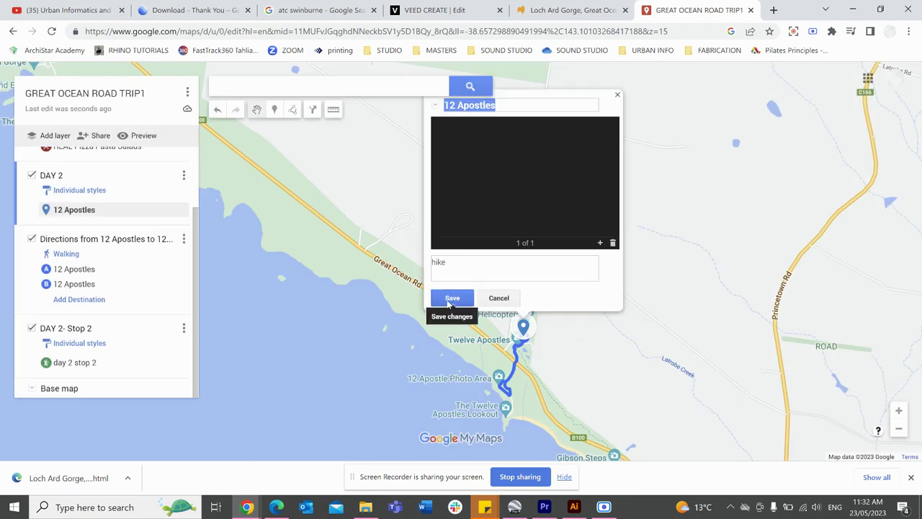
pyautogui.click(449, 298)
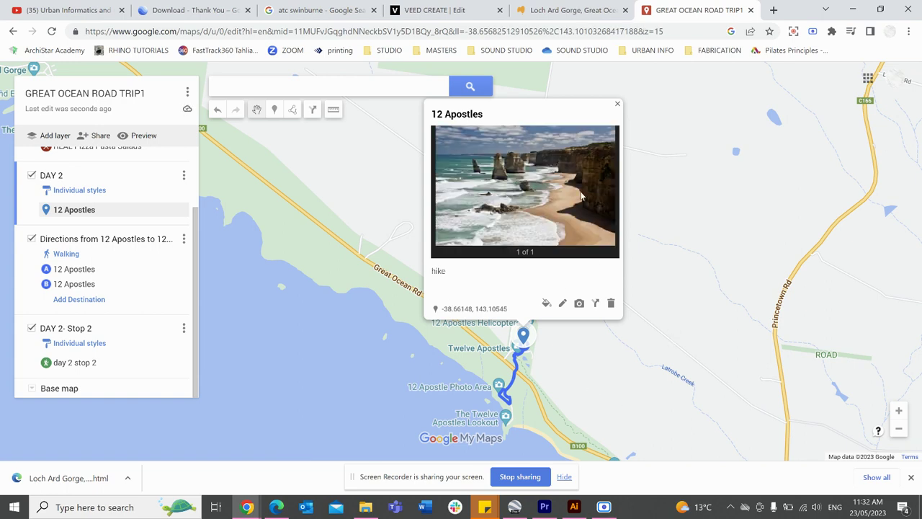
pyautogui.click(549, 374)
# Hide the DAY 1 layer to view only the Day 2 stops, and show it again.
pyautogui.scroll(-2, 450, 281)
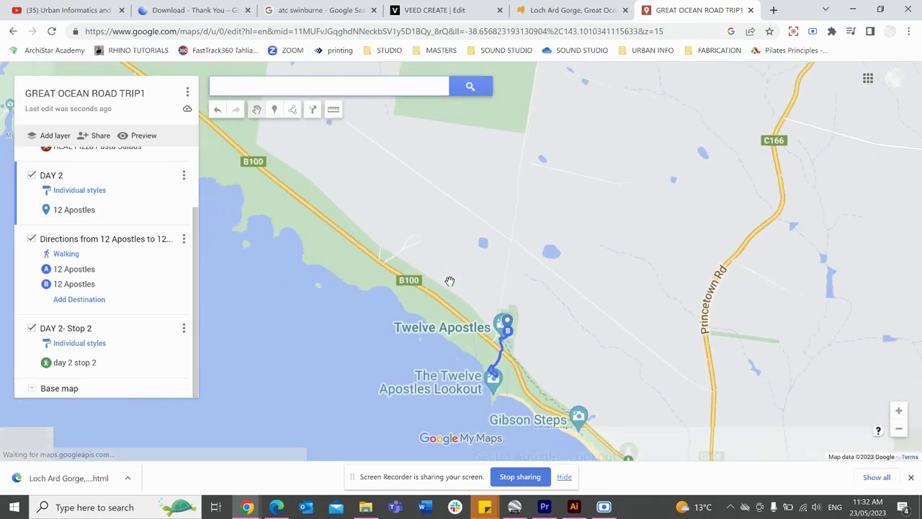
pyautogui.moveTo(423, 234); pyautogui.dragTo(538, 302)
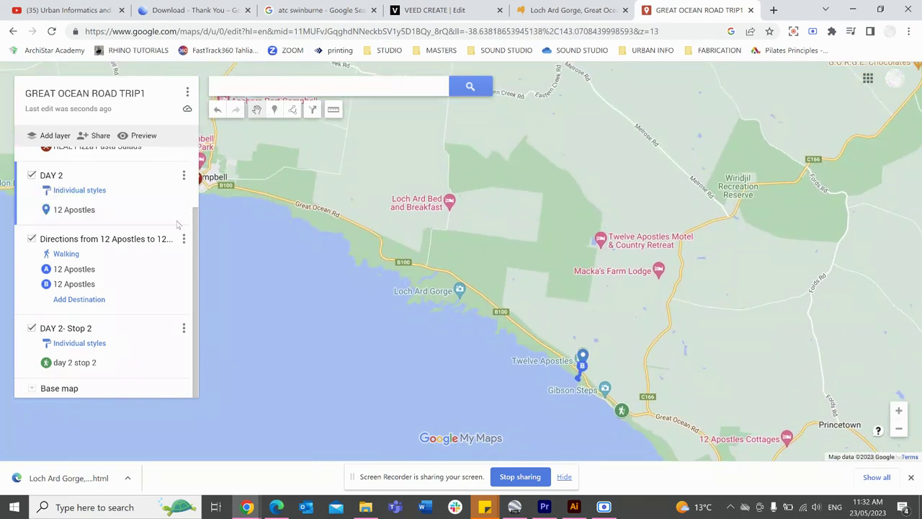
pyautogui.scroll(2, 38, 180)
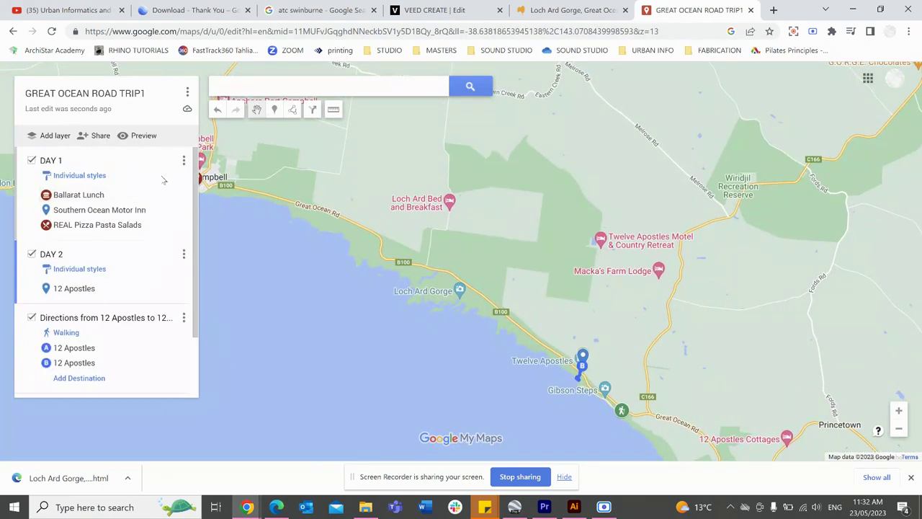
pyautogui.click(126, 166)
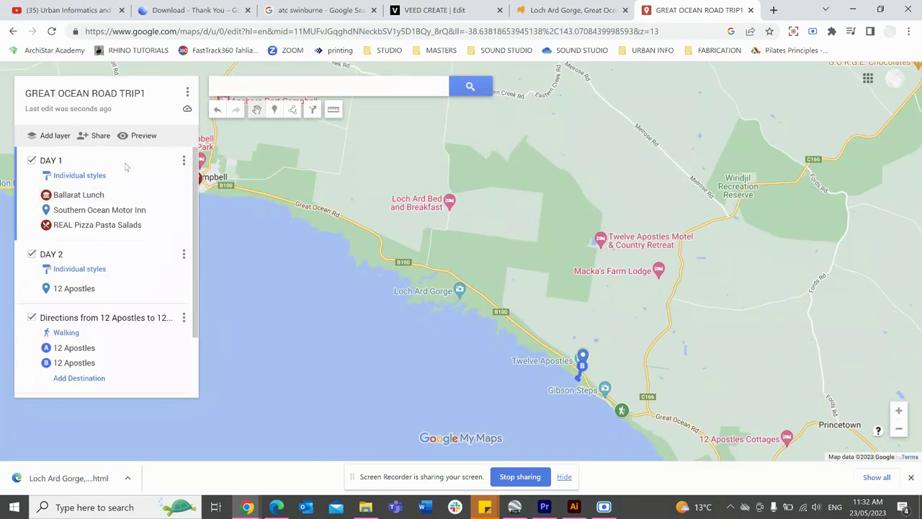
pyautogui.click(32, 160)
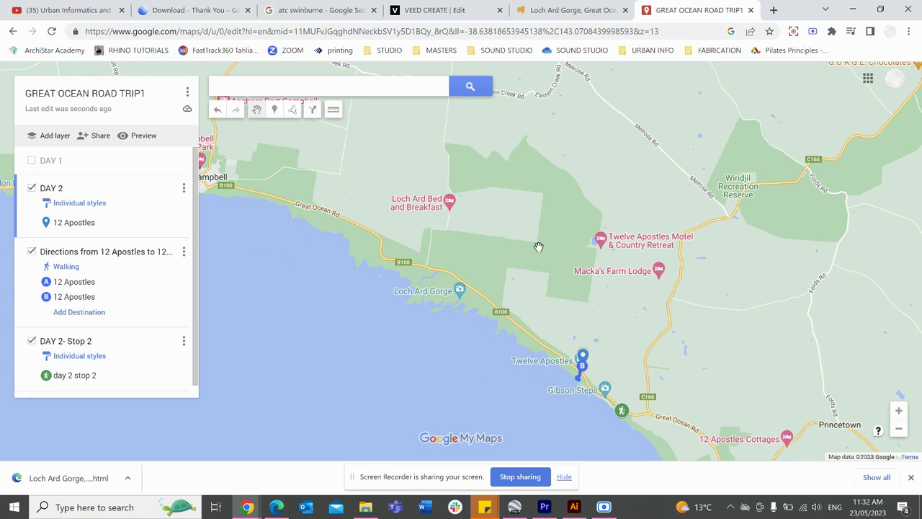
pyautogui.moveTo(622, 339); pyautogui.dragTo(443, 250)
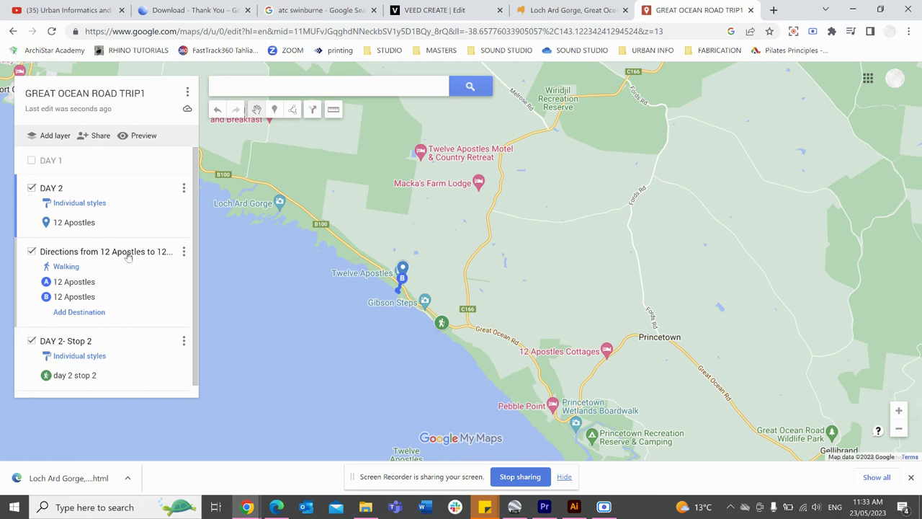
pyautogui.click(31, 161)
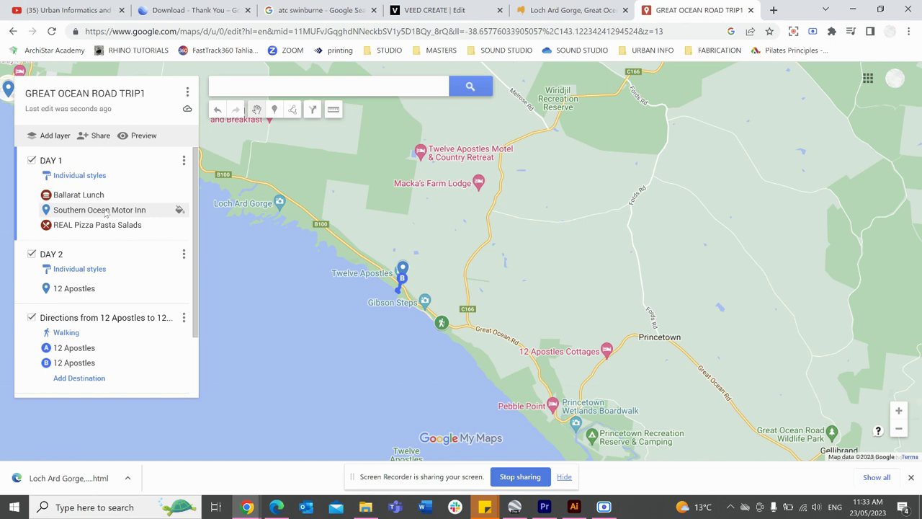
# Create driving directions with Southern Ocean Motor Inn as the destination, leaving the start empty, and hide the untitled directions layer.
pyautogui.click(106, 213)
pyautogui.moveTo(311, 289); pyautogui.dragTo(440, 266)
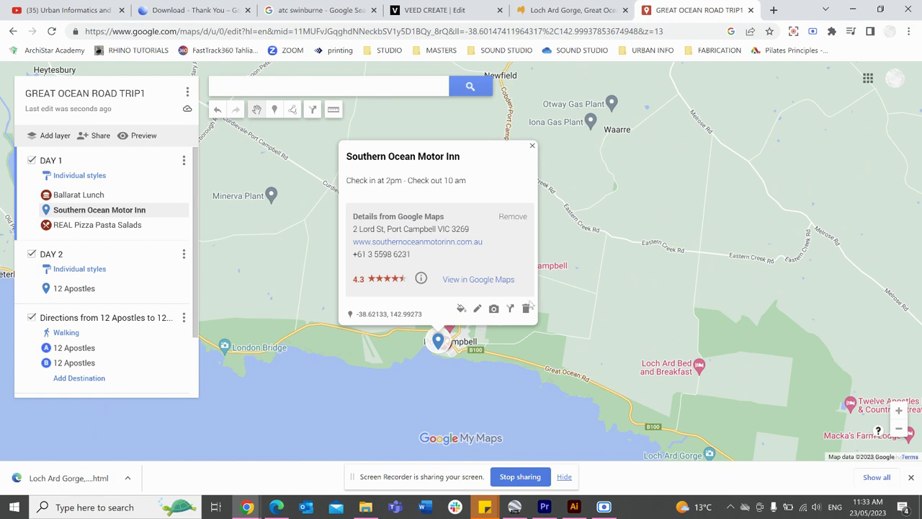
pyautogui.click(508, 309)
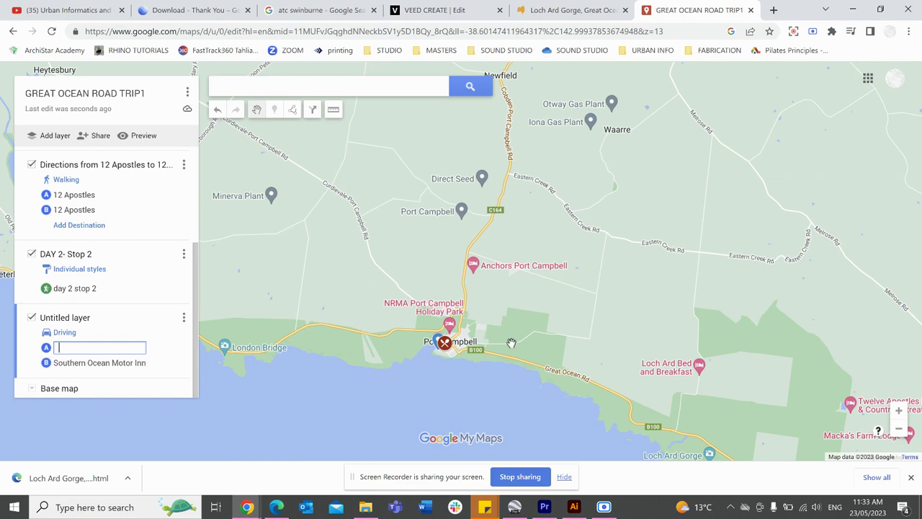
pyautogui.scroll(-1, 502, 331)
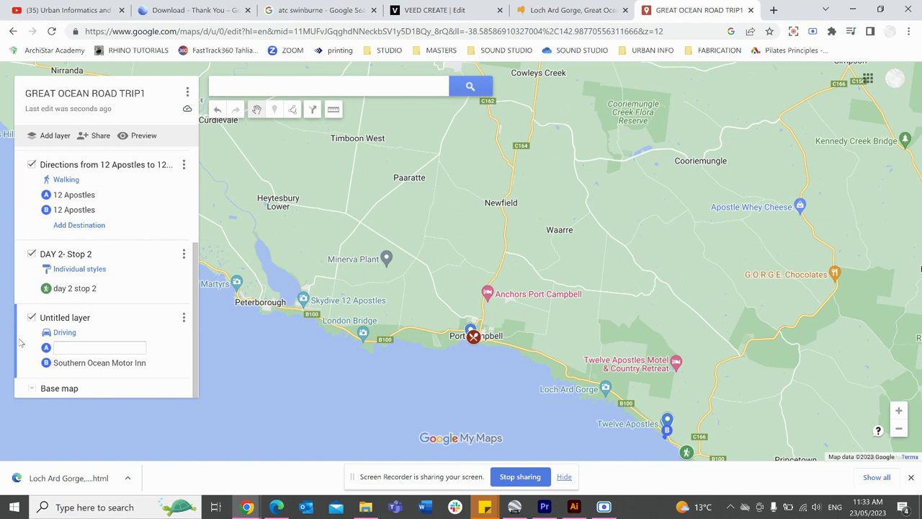
pyautogui.click(31, 319)
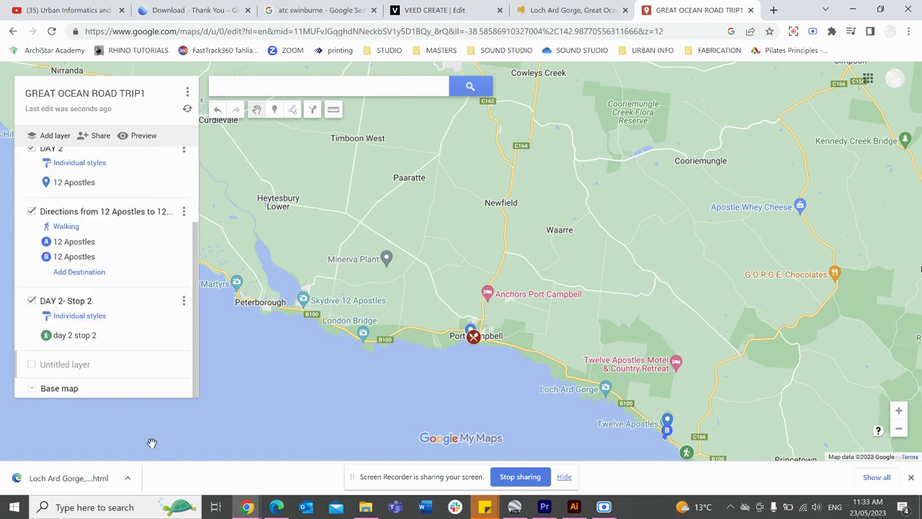
pyautogui.moveTo(409, 297); pyautogui.dragTo(359, 312)
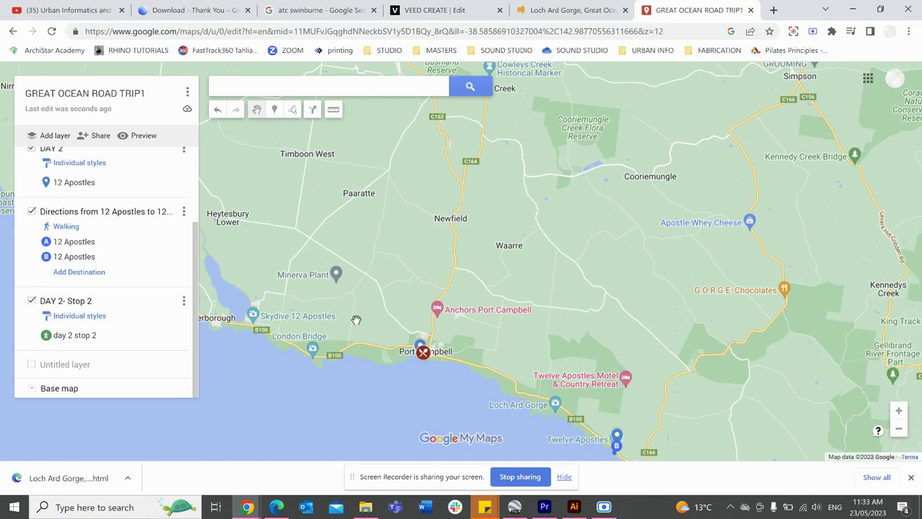
pyautogui.click(293, 110)
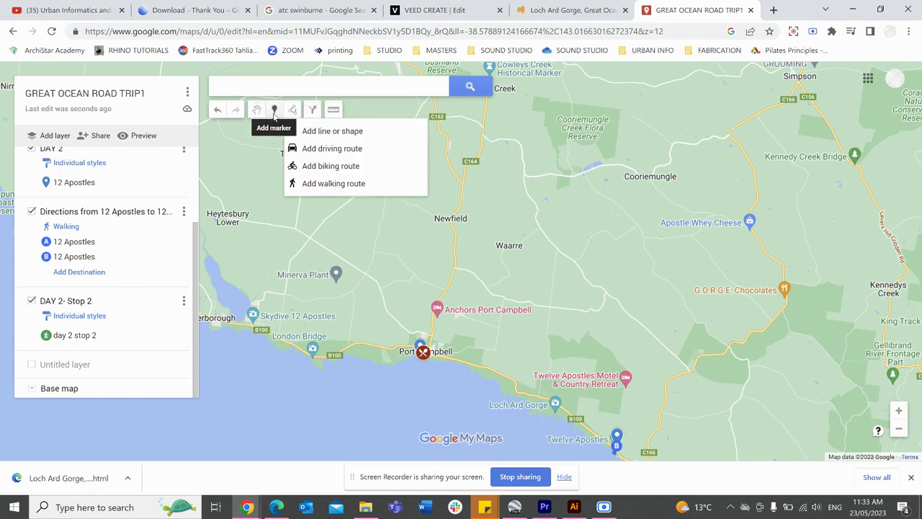
pyautogui.click(341, 247)
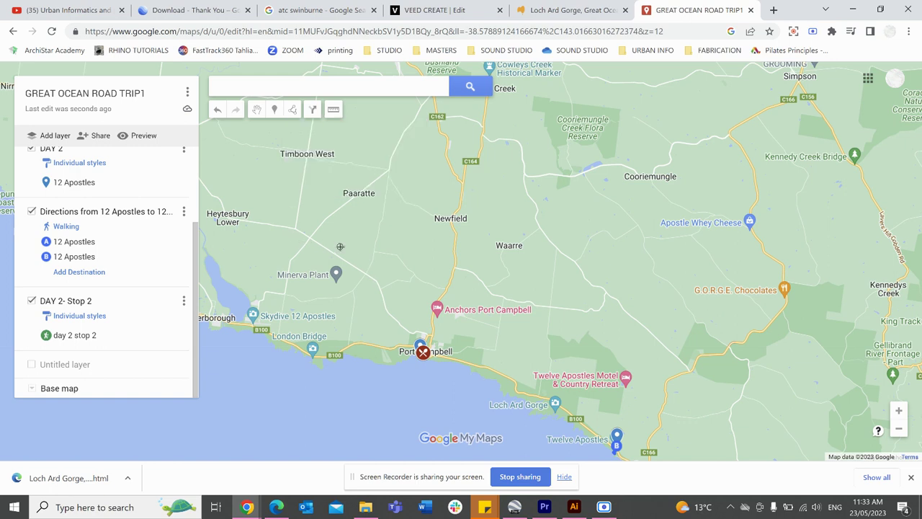
pyautogui.press('Escape')
pyautogui.press('Escape')
pyautogui.moveTo(427, 275); pyautogui.dragTo(318, 209)
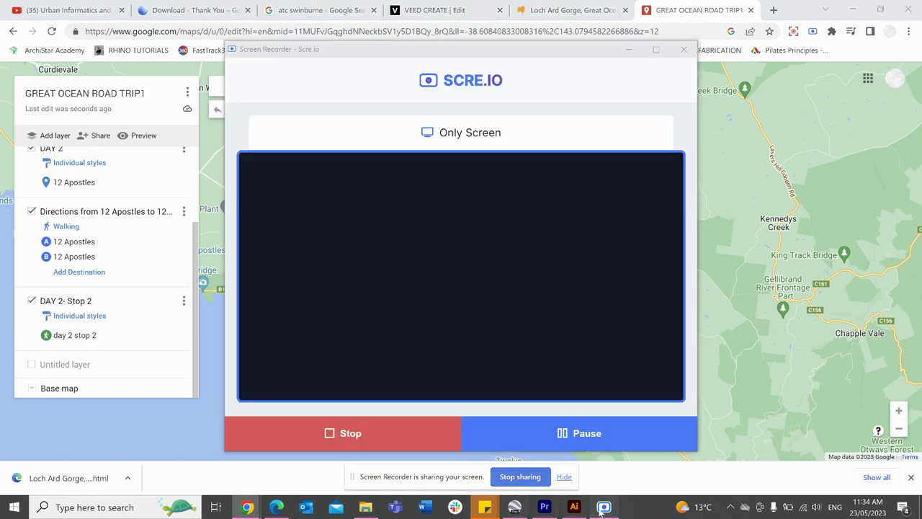
pyautogui.click(604, 506)
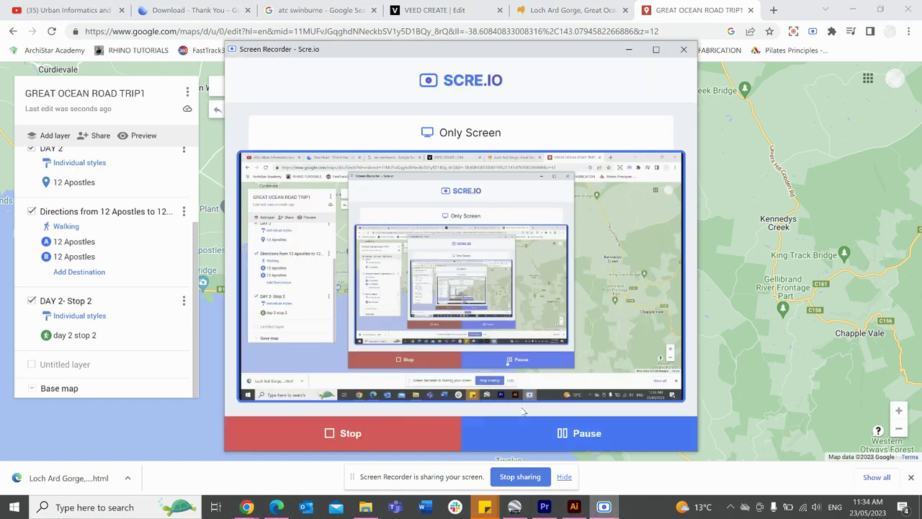